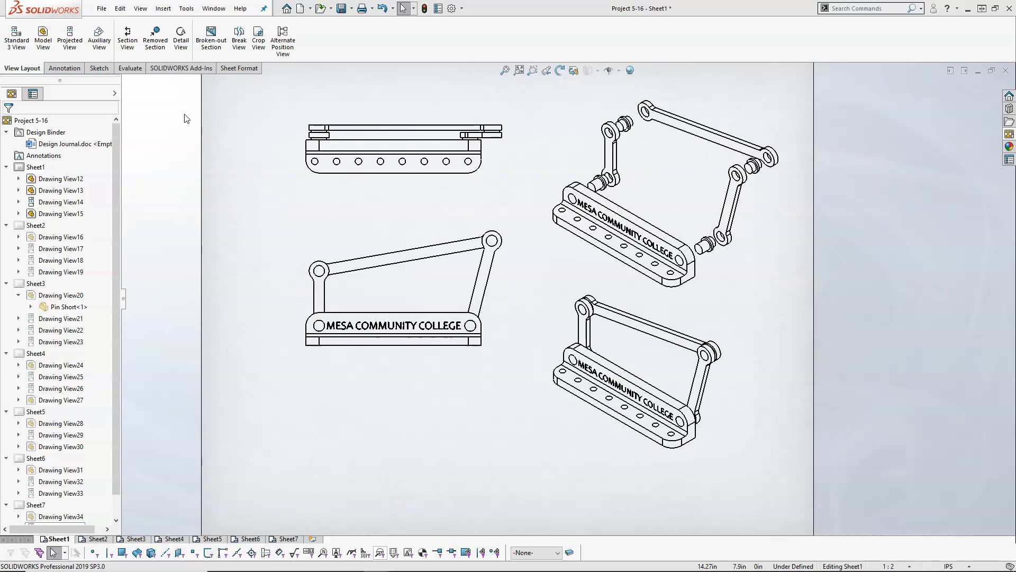
- Create a new drawing from the Drawing template in SW Templates with a custom 279.40 × 215.90 mm sheet
{"action": "left_click", "coordinate": [101, 8]}
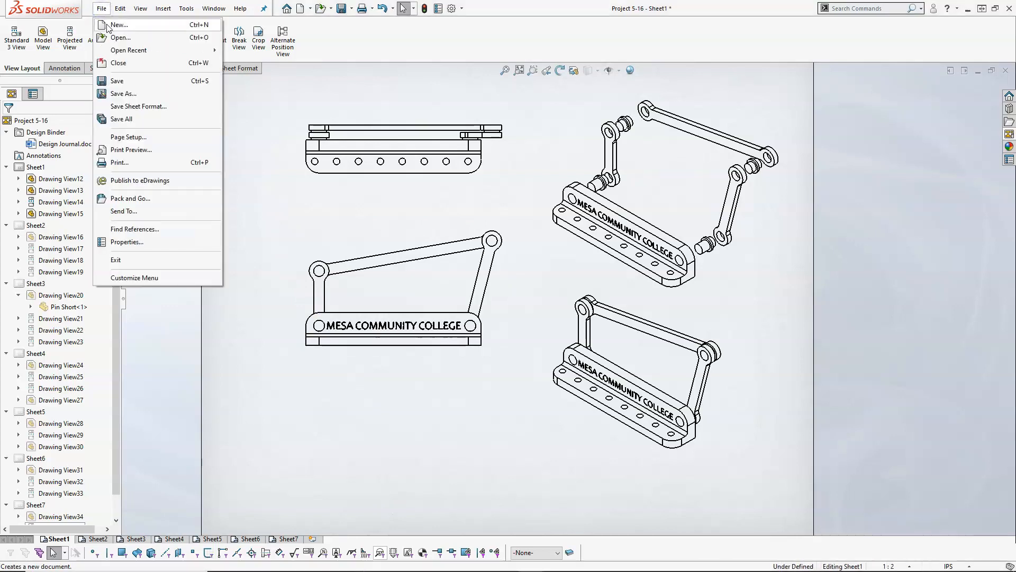
{"action": "left_click", "coordinate": [108, 26]}
{"action": "left_click", "coordinate": [321, 134]}
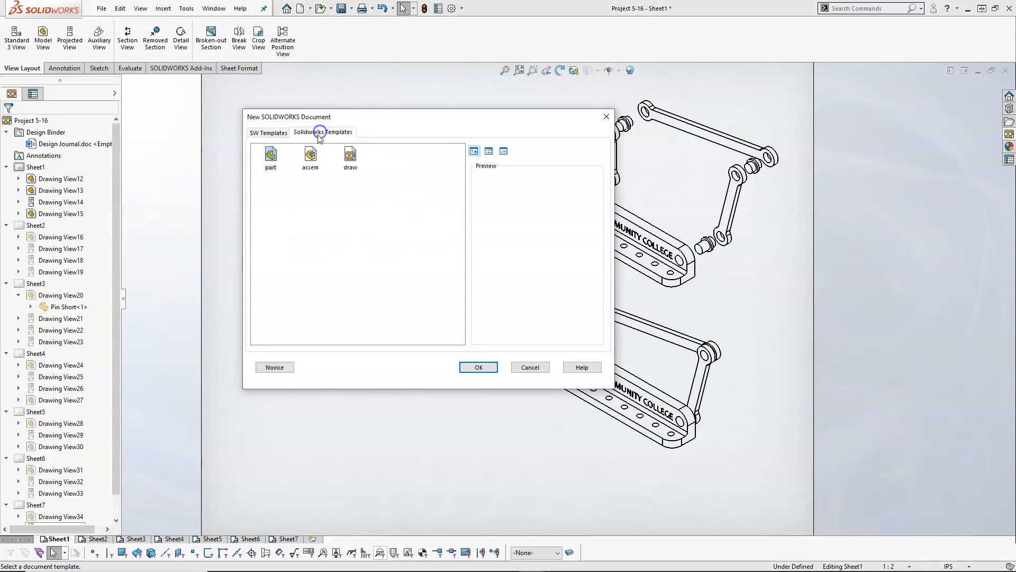
{"action": "left_click", "coordinate": [262, 132]}
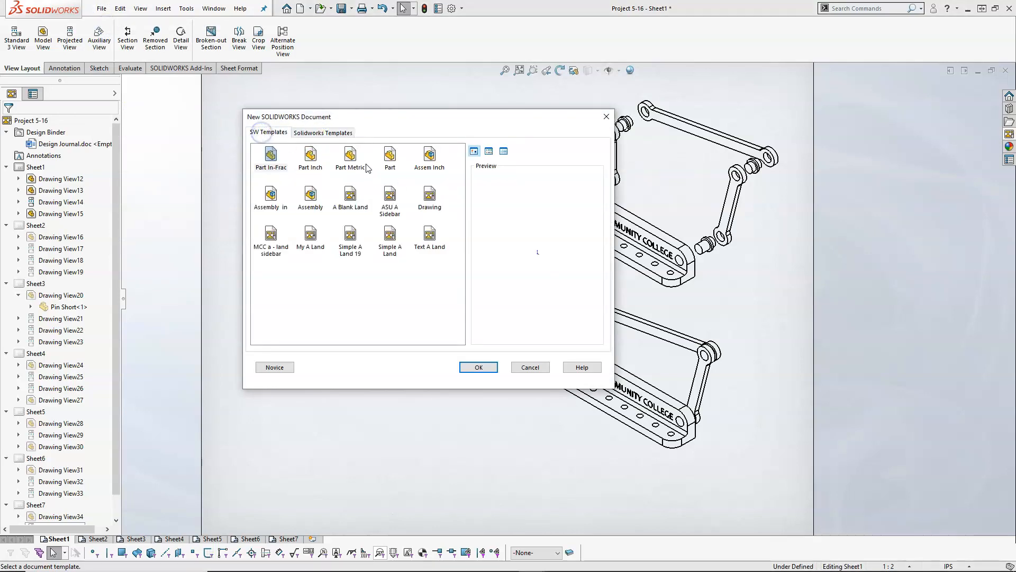
{"action": "double_click", "coordinate": [429, 196]}
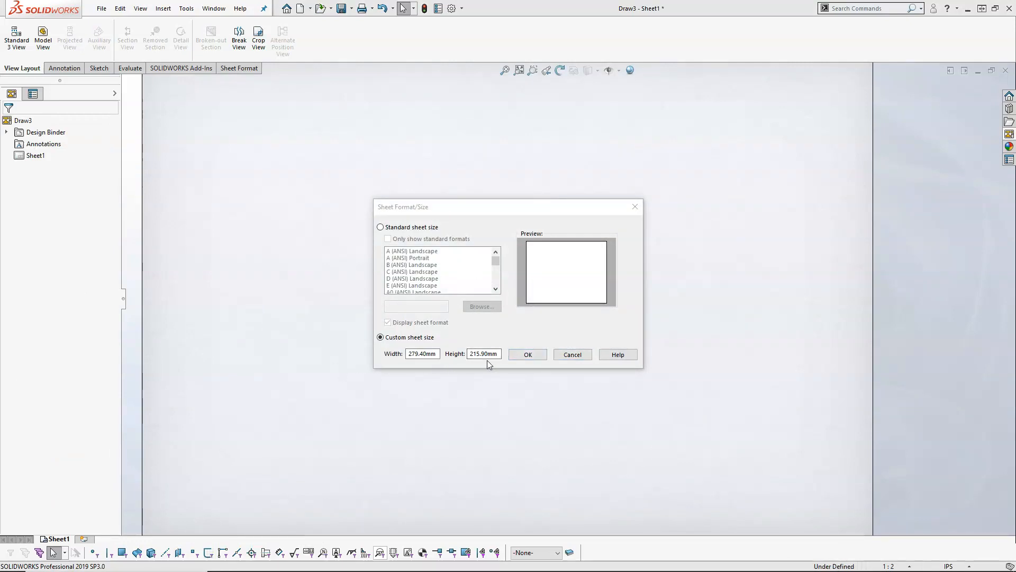
{"action": "left_click", "coordinate": [529, 354]}
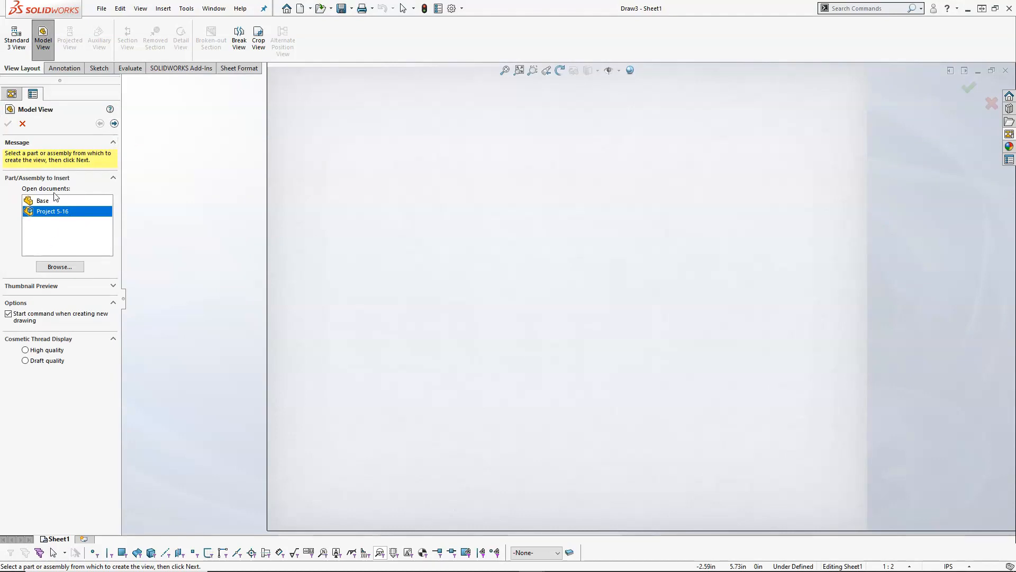
- Insert front, top, right and isometric views of the Project 5-16 assembly in the new drawing, and close it without saving
{"action": "left_click", "coordinate": [114, 123]}
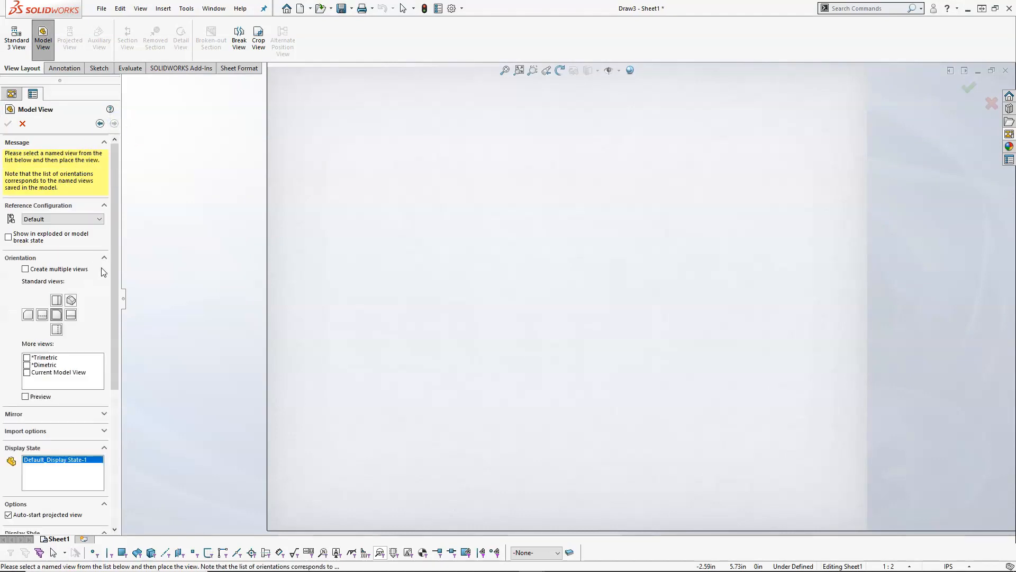
{"action": "left_click", "coordinate": [57, 314]}
{"action": "left_click", "coordinate": [71, 314]}
{"action": "left_click", "coordinate": [71, 329]}
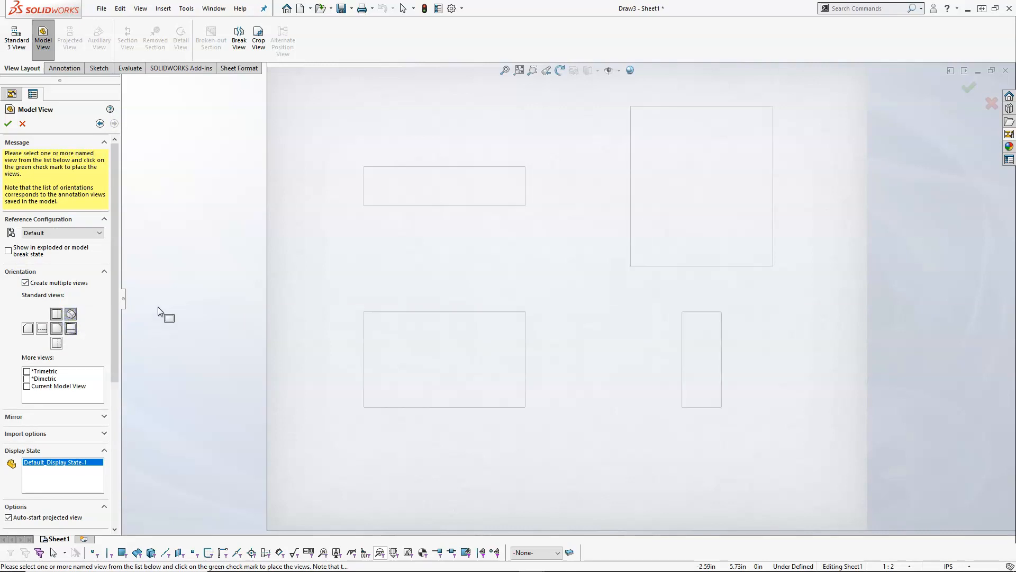
{"action": "left_click", "coordinate": [6, 123]}
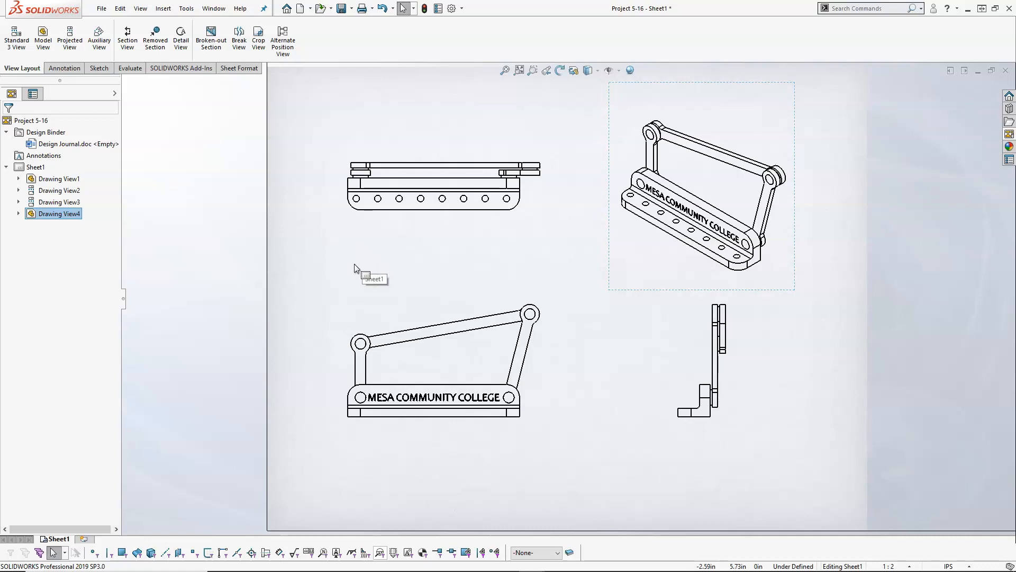
{"action": "left_click", "coordinate": [1005, 69]}
{"action": "left_click", "coordinate": [468, 301]}
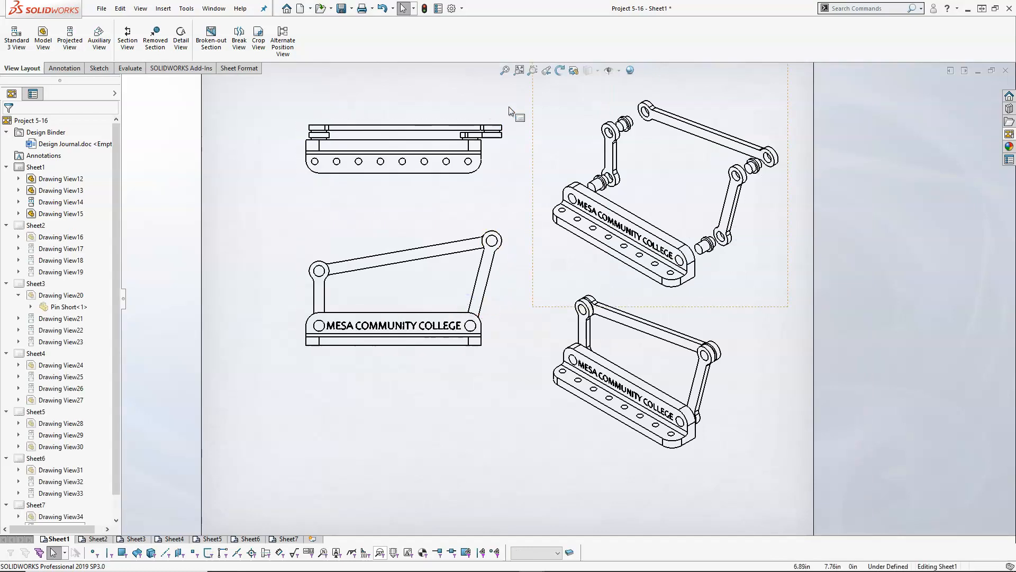
- Save the multi-sheet drawing as Project 5-16.SLDDRW in the P5-16 folder
{"action": "left_click", "coordinate": [340, 9]}
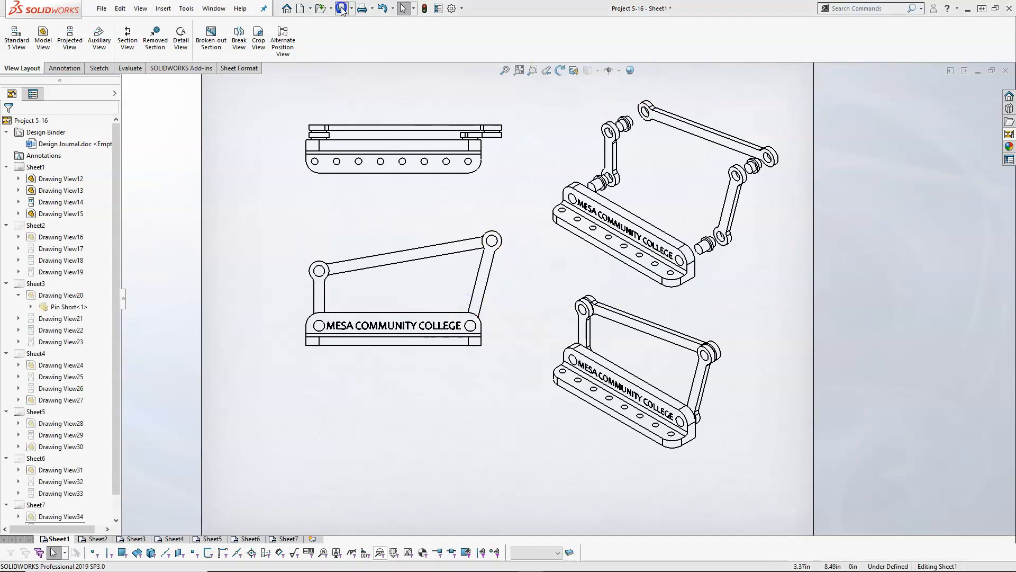
{"action": "left_click", "coordinate": [504, 266]}
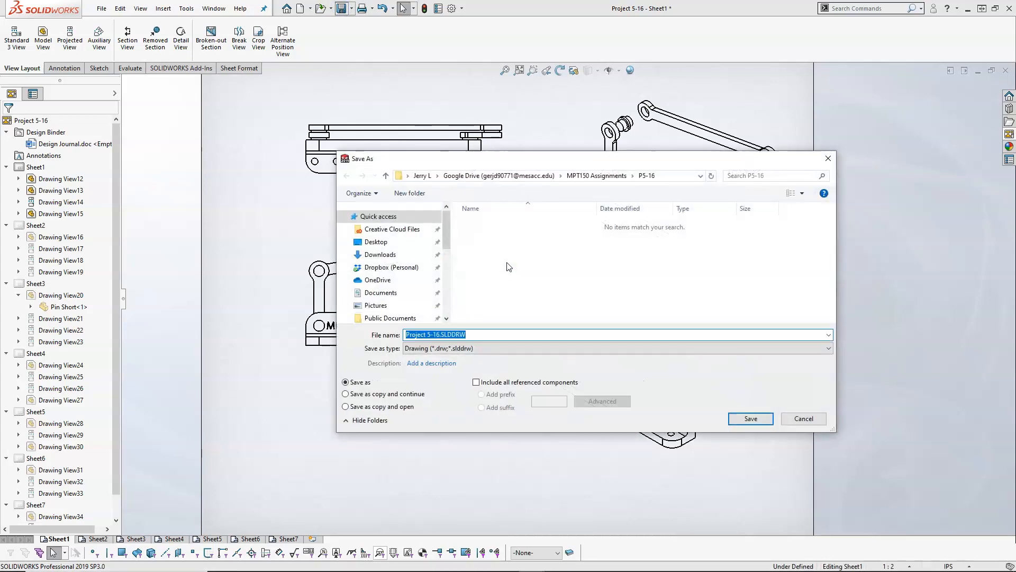
{"action": "left_click", "coordinate": [757, 419]}
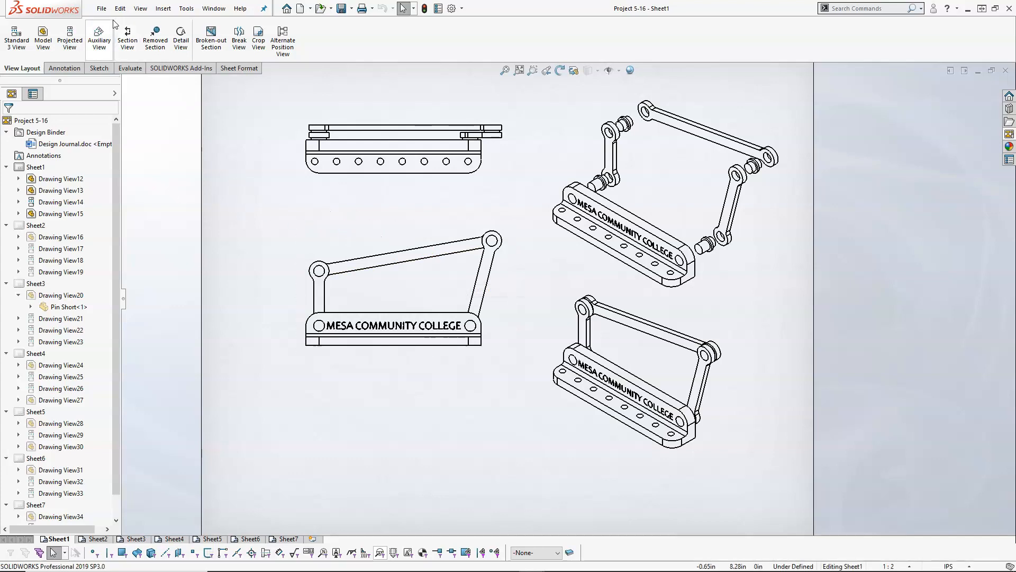
- Set the Adobe PDF print range to all sheets, and leave the print settings without printing
{"action": "left_click", "coordinate": [101, 8]}
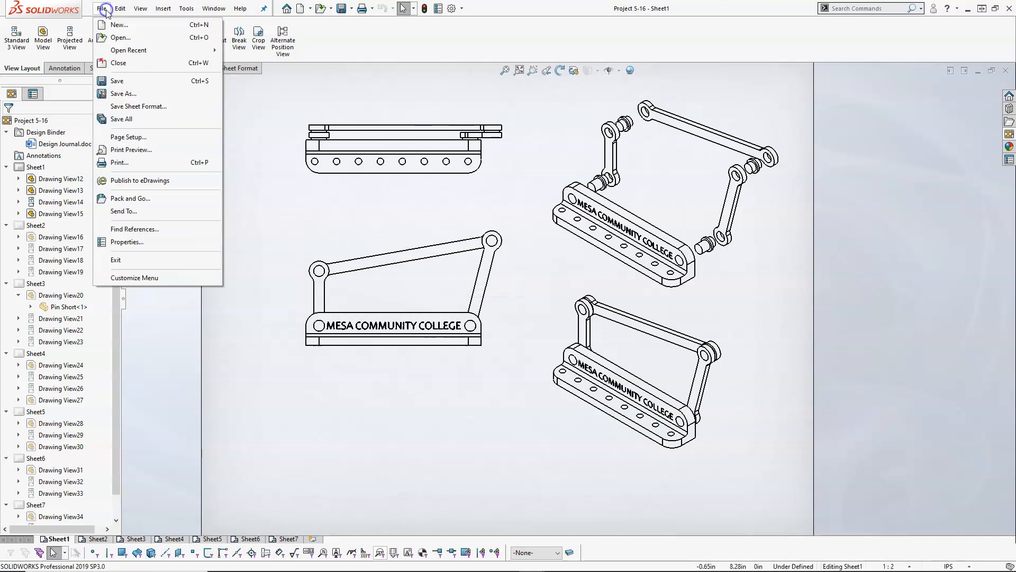
{"action": "left_click", "coordinate": [132, 162]}
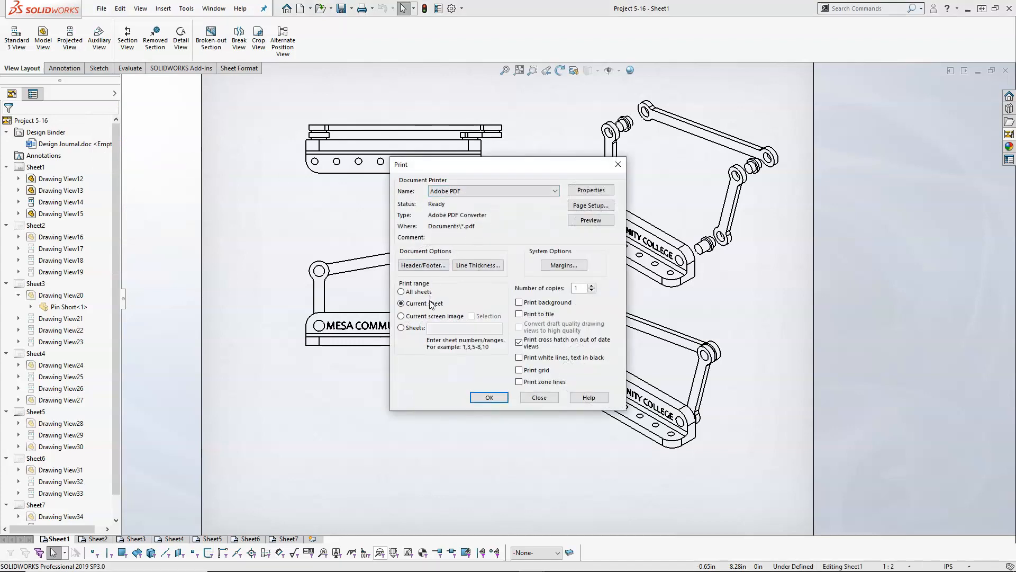
{"action": "left_click", "coordinate": [411, 293]}
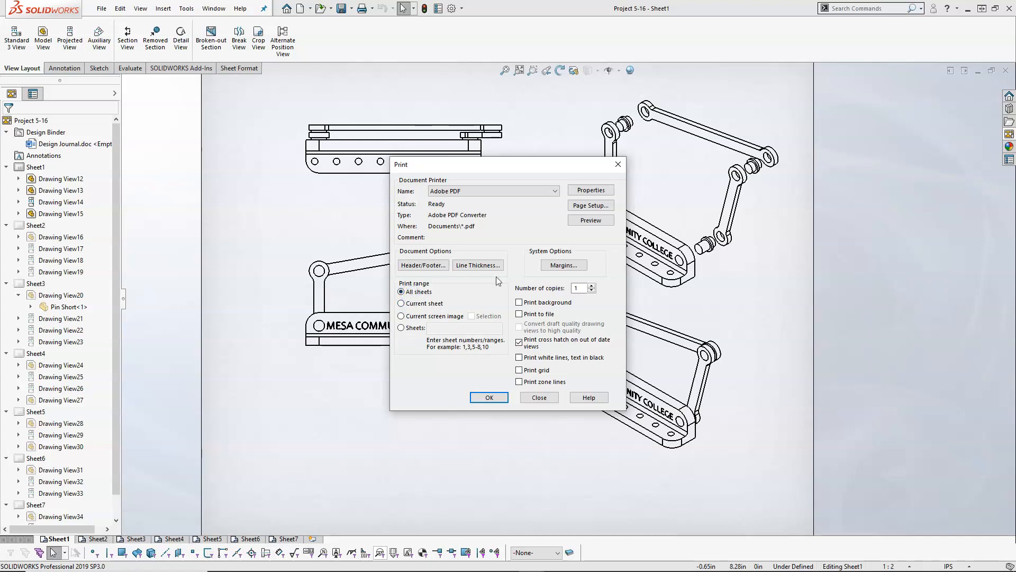
{"action": "left_click", "coordinate": [542, 398]}
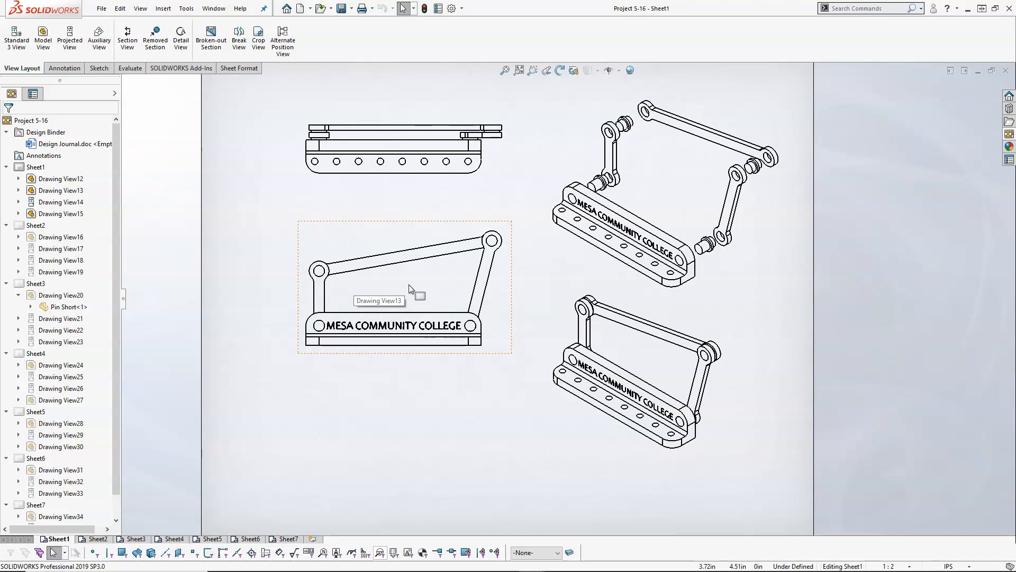
- Start an Alternate Position View on the front view of Sheet1 with the new configuration AltPosition_Default_1
{"action": "left_click", "coordinate": [331, 243]}
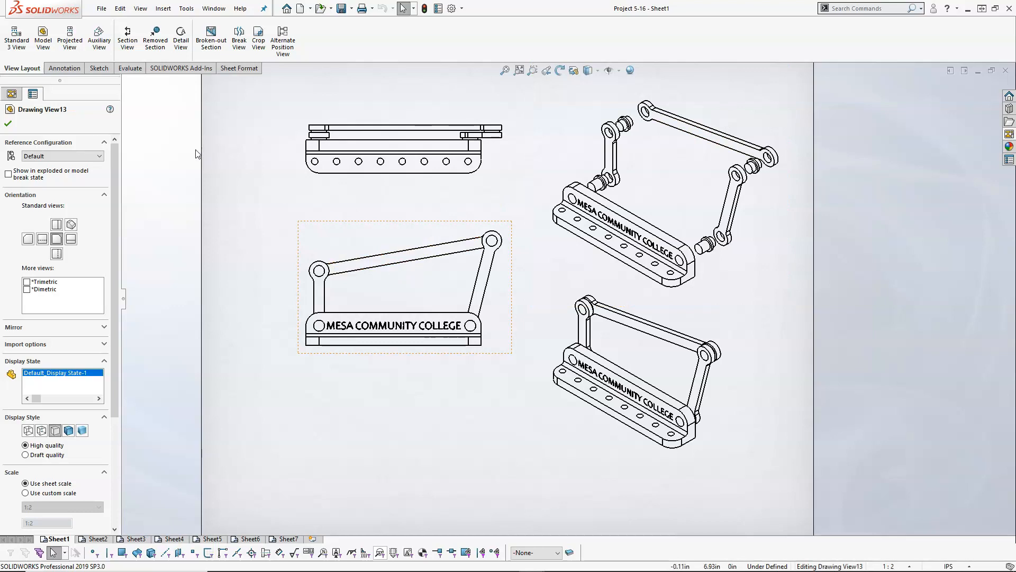
{"action": "left_click", "coordinate": [211, 38]}
{"action": "left_click", "coordinate": [211, 38]}
{"action": "left_click", "coordinate": [284, 45]}
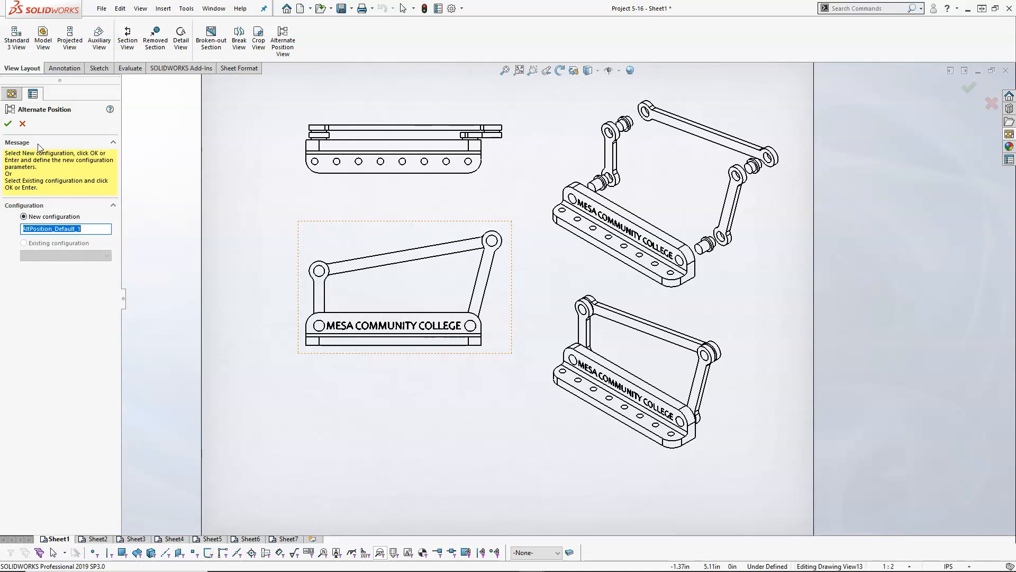
{"action": "left_click", "coordinate": [9, 125]}
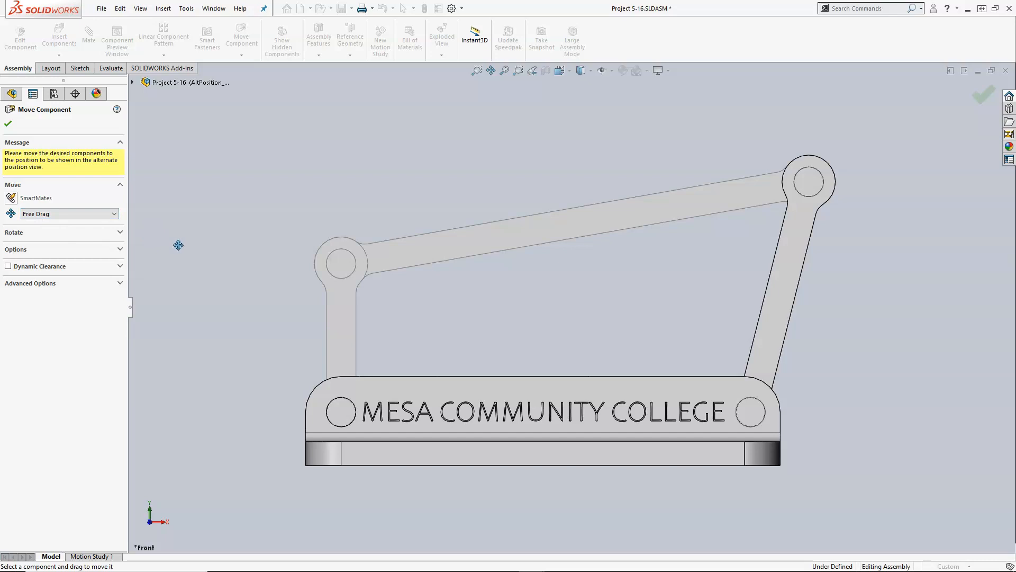
- Try to move the crank's upper pin and look for a way to suppress the Crank's Parallel1 mate
{"action": "left_click", "coordinate": [348, 266]}
{"action": "left_click_drag", "start_coordinate": [456, 281], "coordinate": [752, 353]}
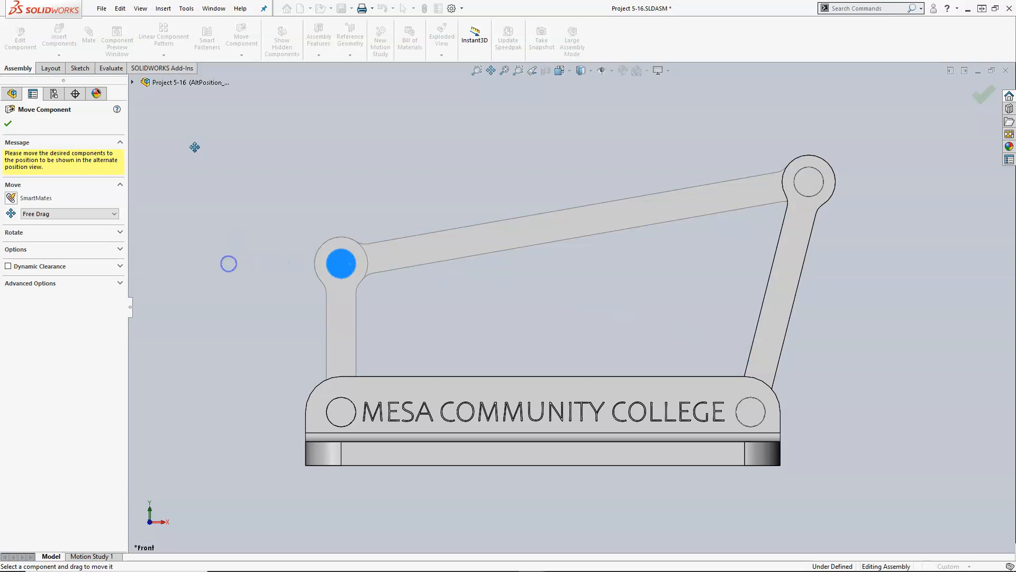
{"action": "left_click", "coordinate": [132, 83]}
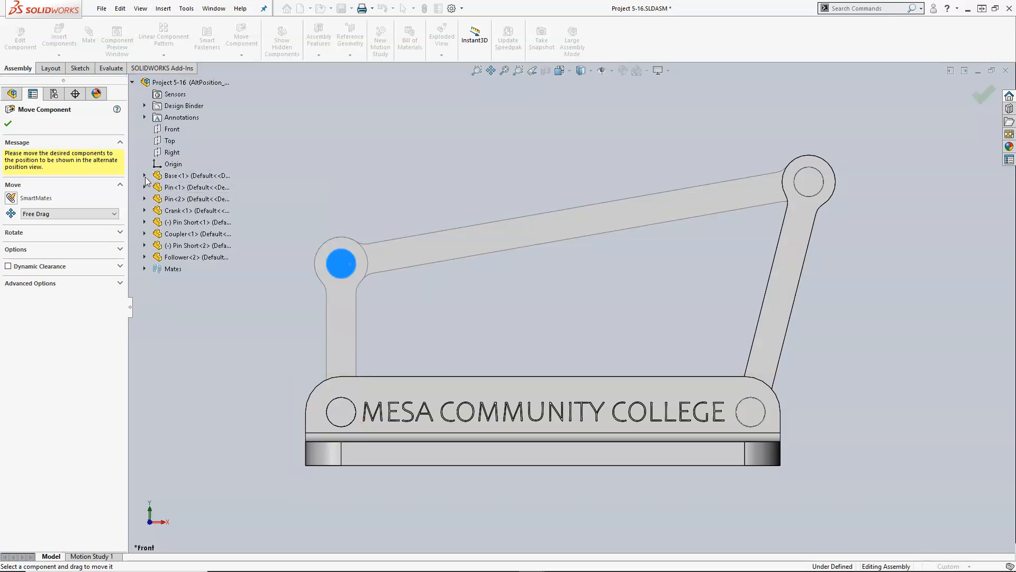
{"action": "left_click", "coordinate": [144, 210]}
{"action": "left_click", "coordinate": [156, 221]}
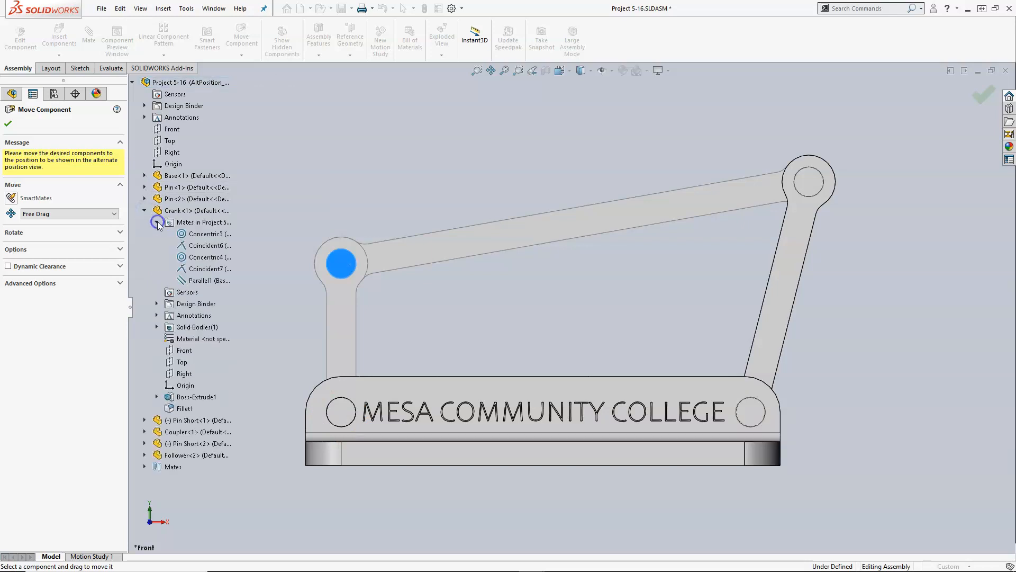
{"action": "right_click", "coordinate": [199, 280]}
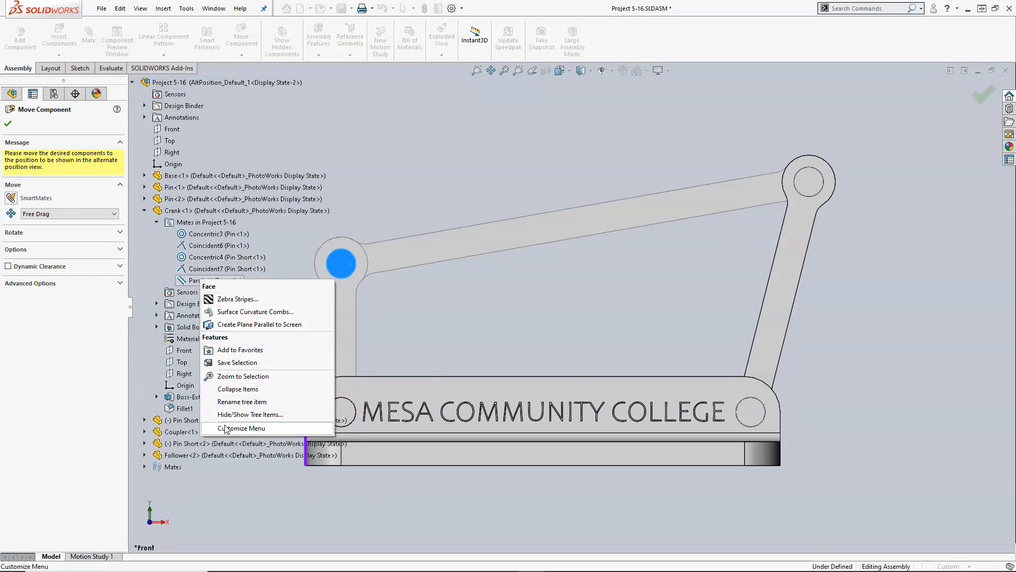
- Accept the alternate position and open the Project 5-16 assembly from the front drawing view
{"action": "left_click", "coordinate": [9, 126]}
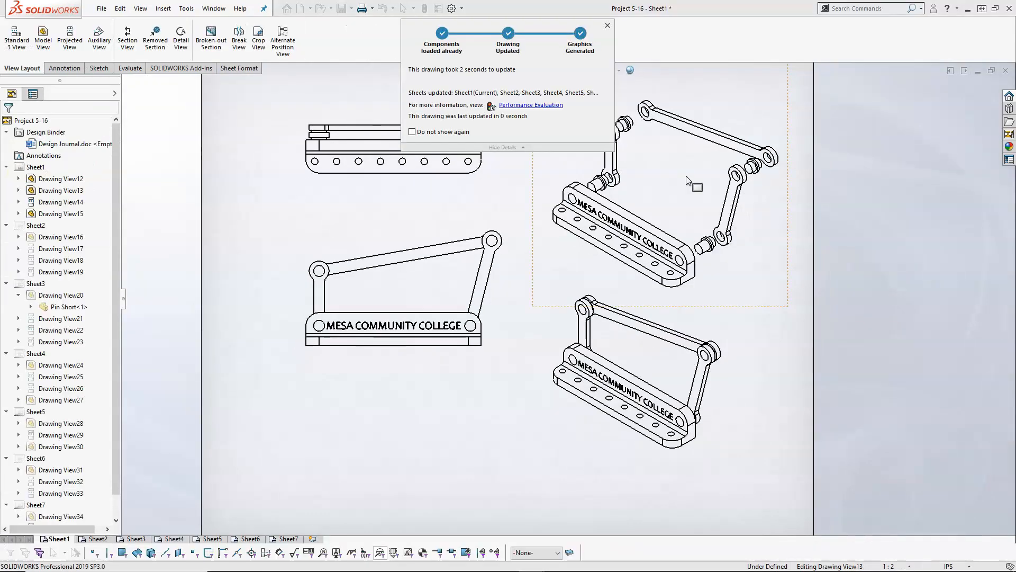
{"action": "left_click", "coordinate": [373, 236]}
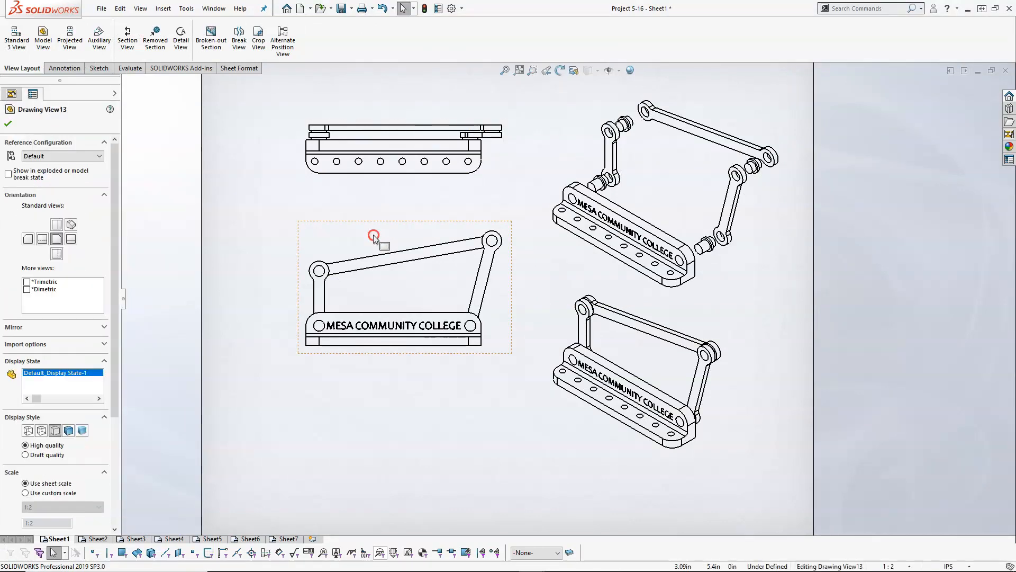
{"action": "right_click", "coordinate": [374, 236]}
{"action": "left_click", "coordinate": [385, 219]}
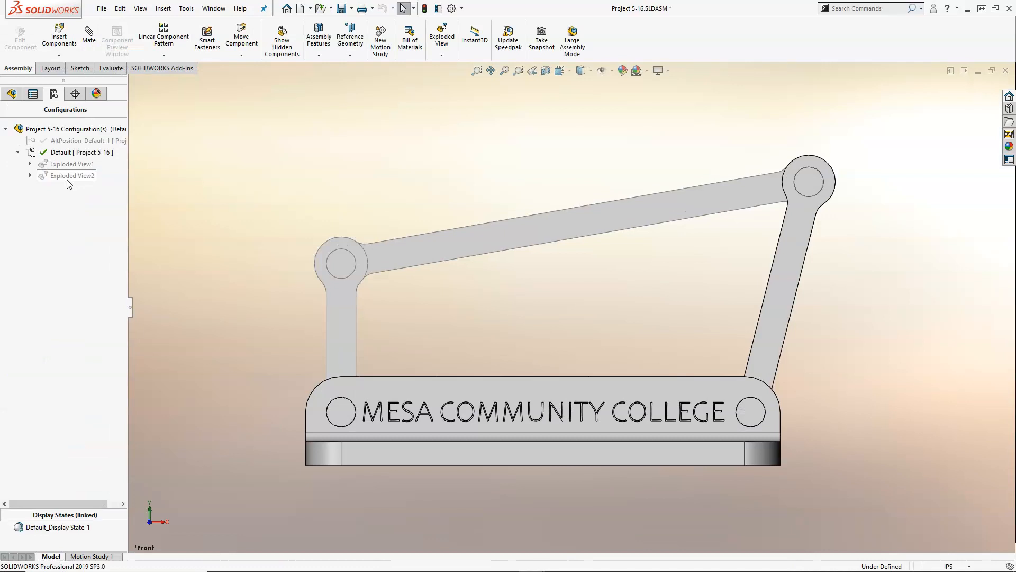
- Activate the AltPosition_Default_1 configuration and suppress the Crank's Parallel1 mate with the base
{"action": "right_click", "coordinate": [64, 141]}
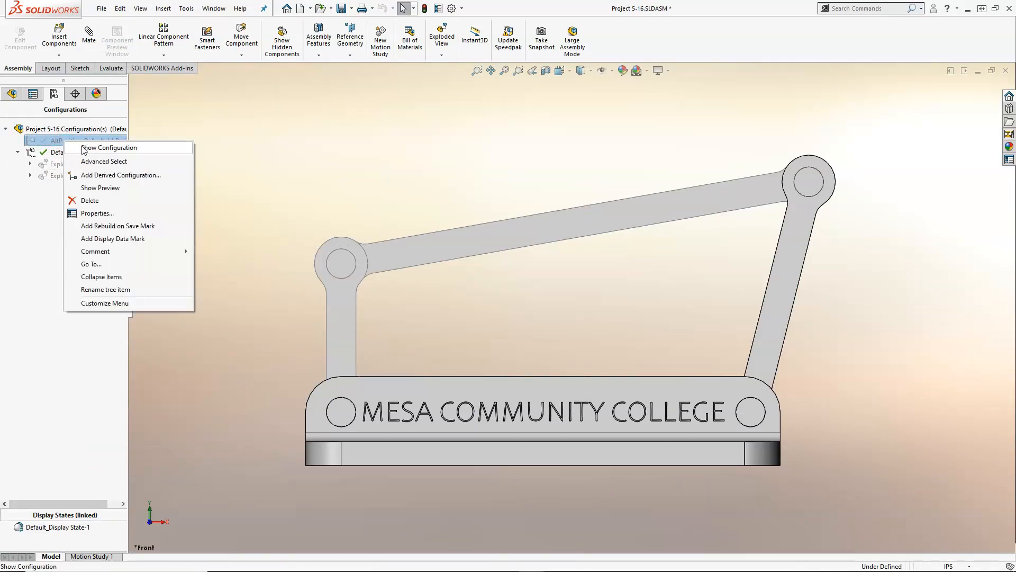
{"action": "left_click", "coordinate": [81, 148]}
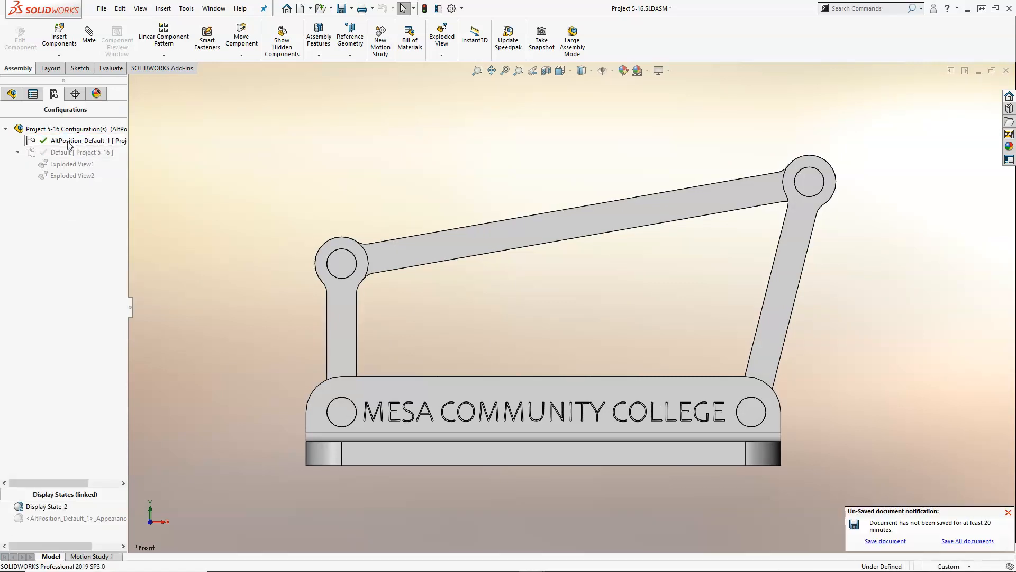
{"action": "left_click", "coordinate": [12, 94]}
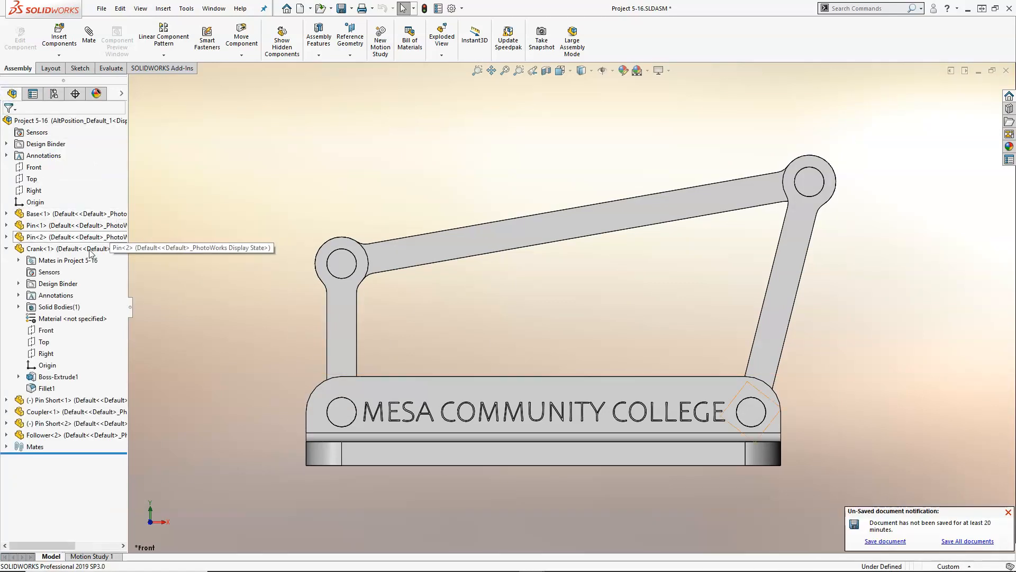
{"action": "left_click", "coordinate": [19, 260]}
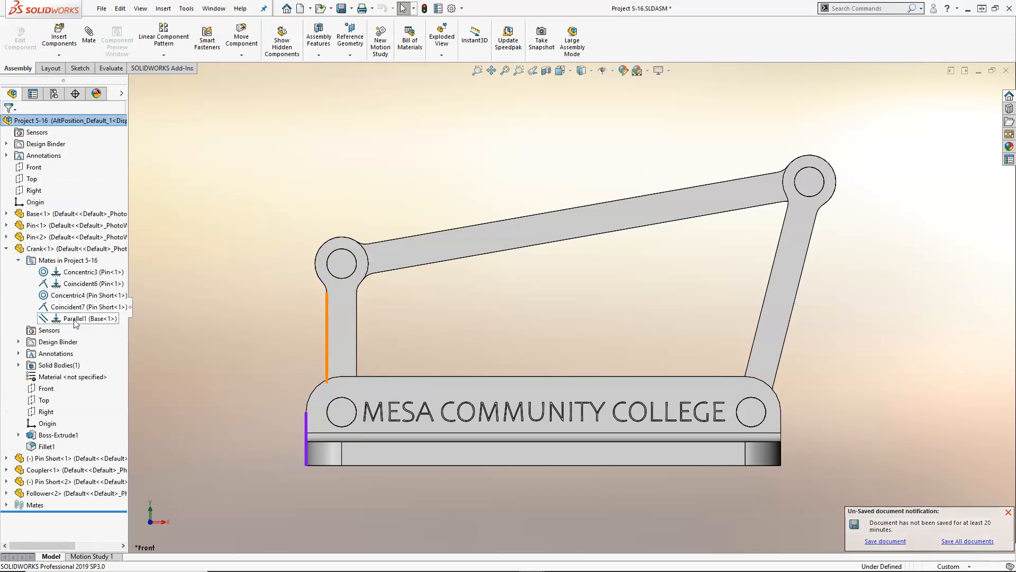
{"action": "right_click", "coordinate": [67, 319]}
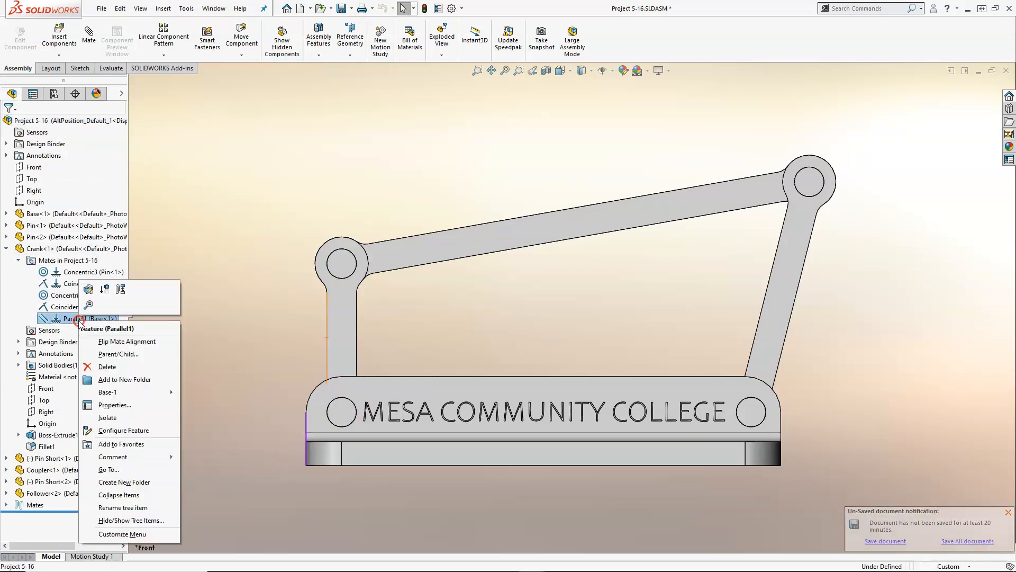
{"action": "left_click", "coordinate": [104, 290]}
- Swing the crank down below the base by moving its short pin, and view the linkage's crank end at an angle
{"action": "left_click_drag", "start_coordinate": [442, 266], "coordinate": [413, 446]}
{"action": "key", "text": "Escape"}
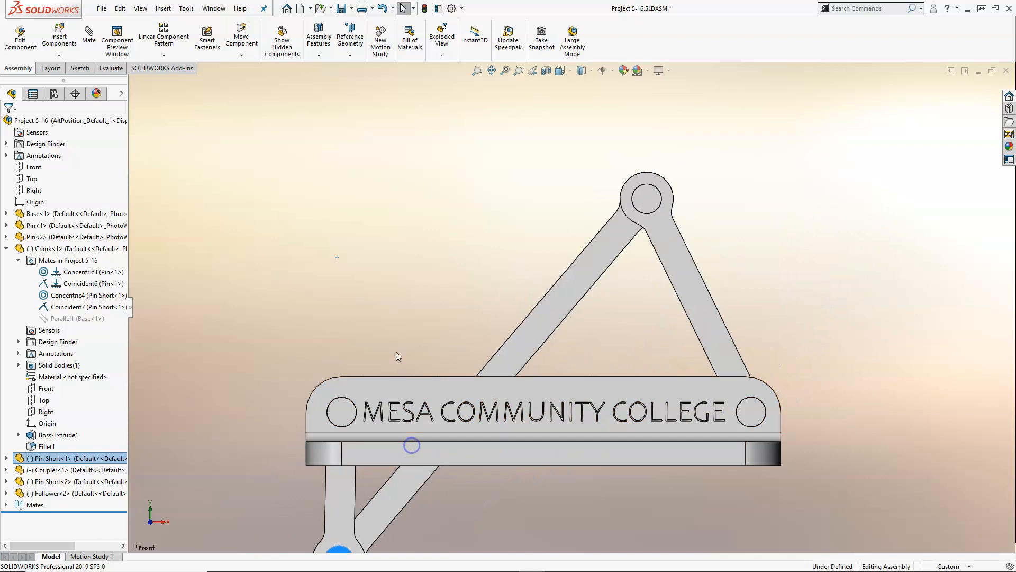
{"action": "scroll", "coordinate": [397, 362], "scroll_direction": "up", "scroll_amount": 5}
{"action": "middle_click_drag", "start_coordinate": [412, 347], "coordinate": [474, 391]}
{"action": "scroll", "coordinate": [518, 377], "scroll_direction": "down", "scroll_amount": 2}
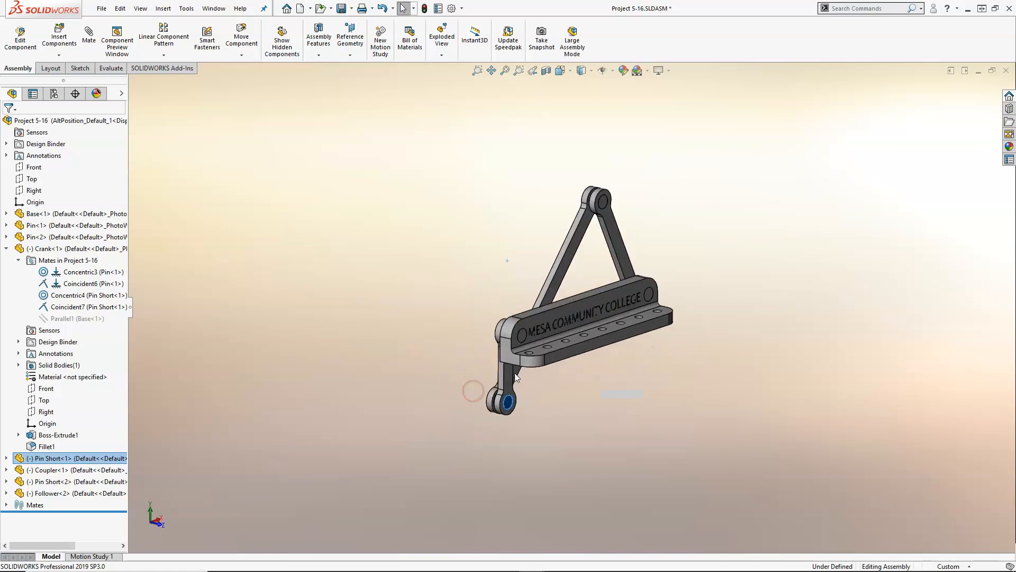
{"action": "scroll", "coordinate": [508, 360], "scroll_direction": "down", "scroll_amount": 3}
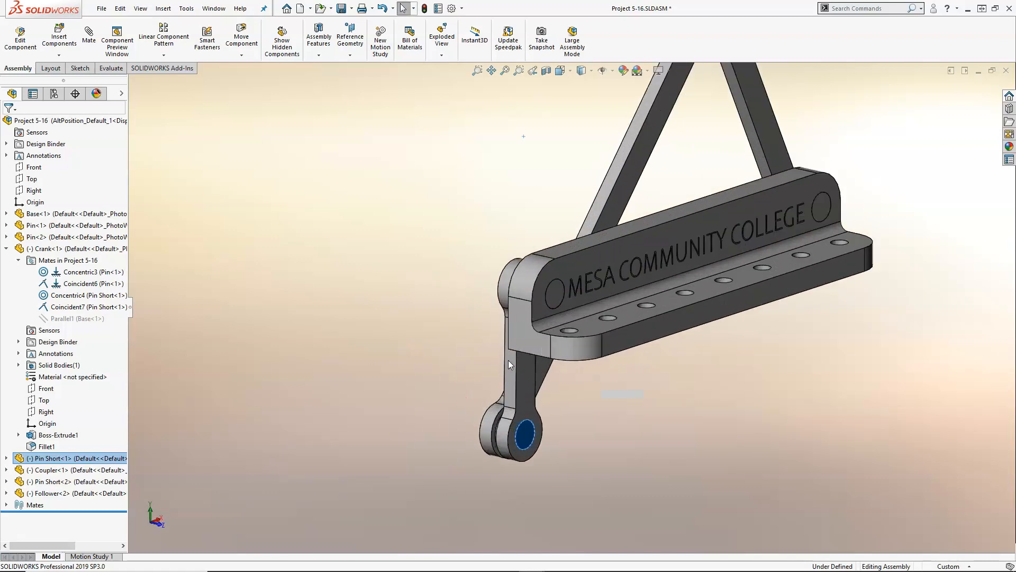
- Add a 15-degree angle mate between the base's end face and the crank's narrow side face
{"action": "left_click", "coordinate": [524, 334]}
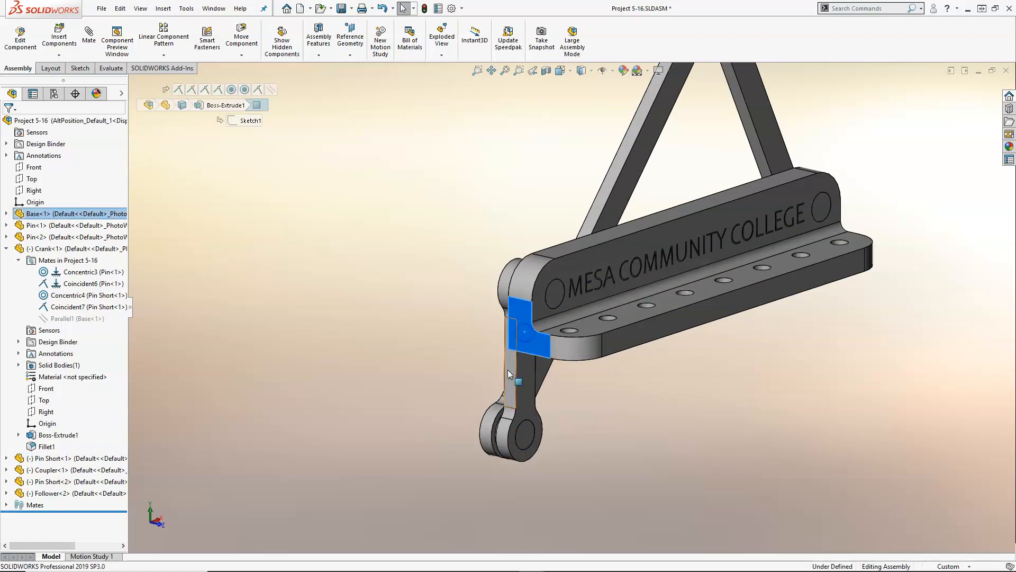
{"action": "left_click", "coordinate": [508, 370], "text": "ctrl"}
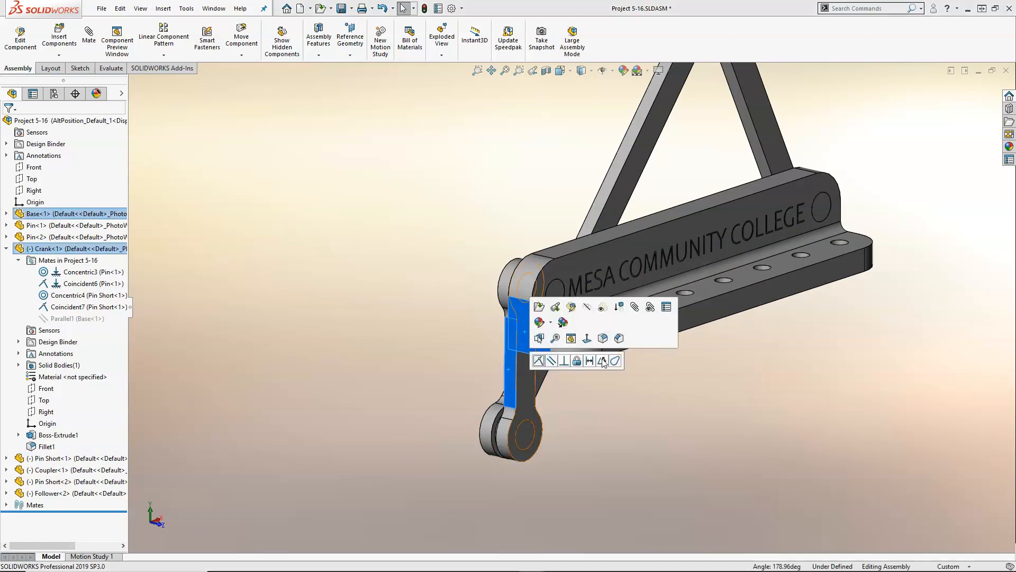
{"action": "left_click", "coordinate": [603, 361]}
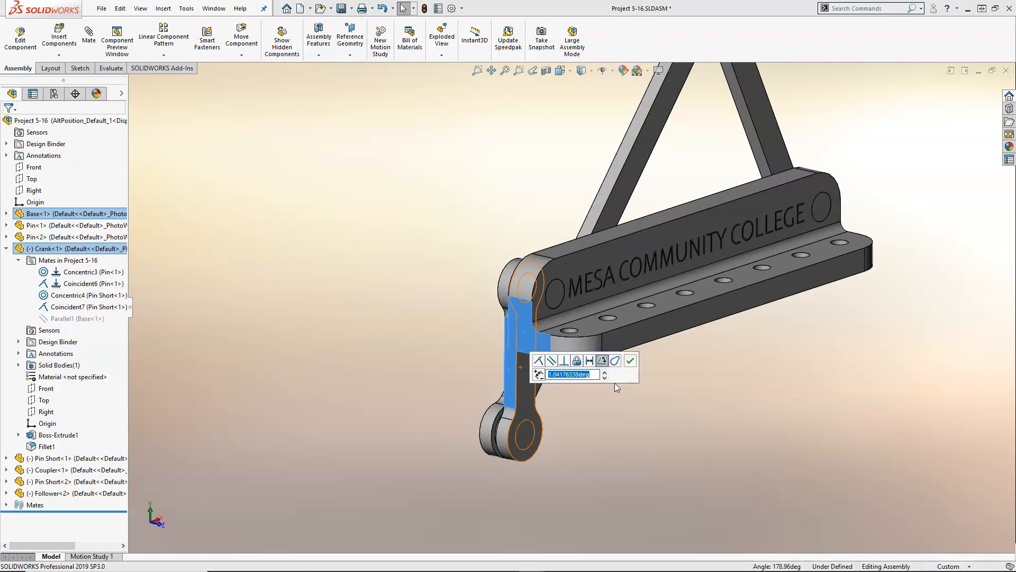
{"action": "type", "text": "15"}
{"action": "key", "text": "Return"}
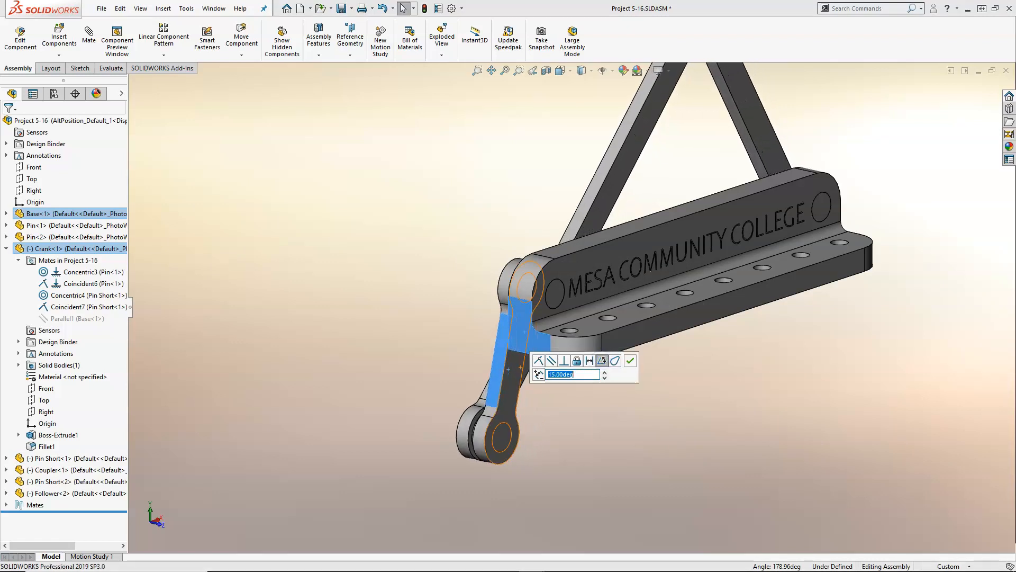
{"action": "left_click", "coordinate": [635, 361]}
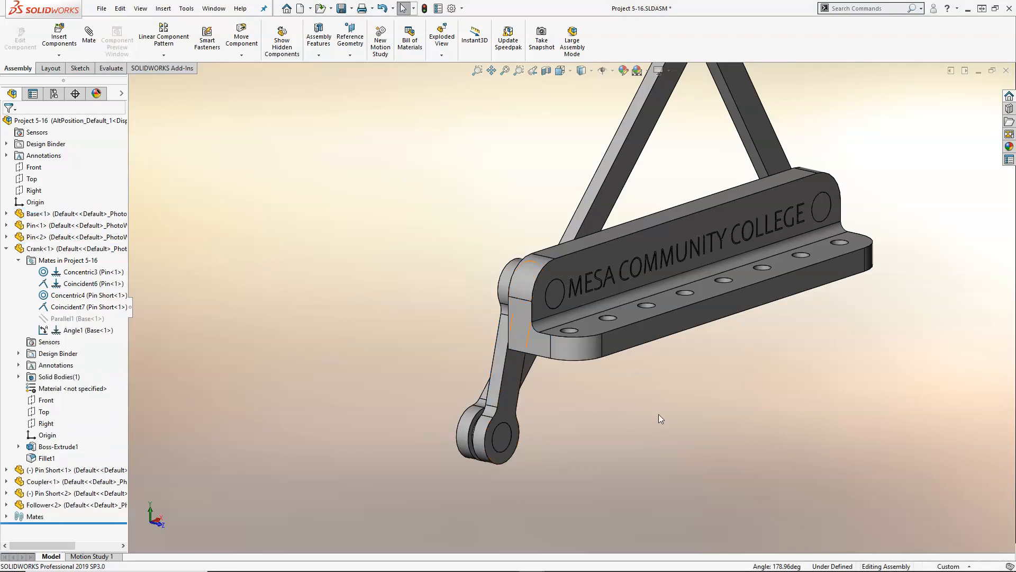
{"action": "key", "text": "ctrl+1"}
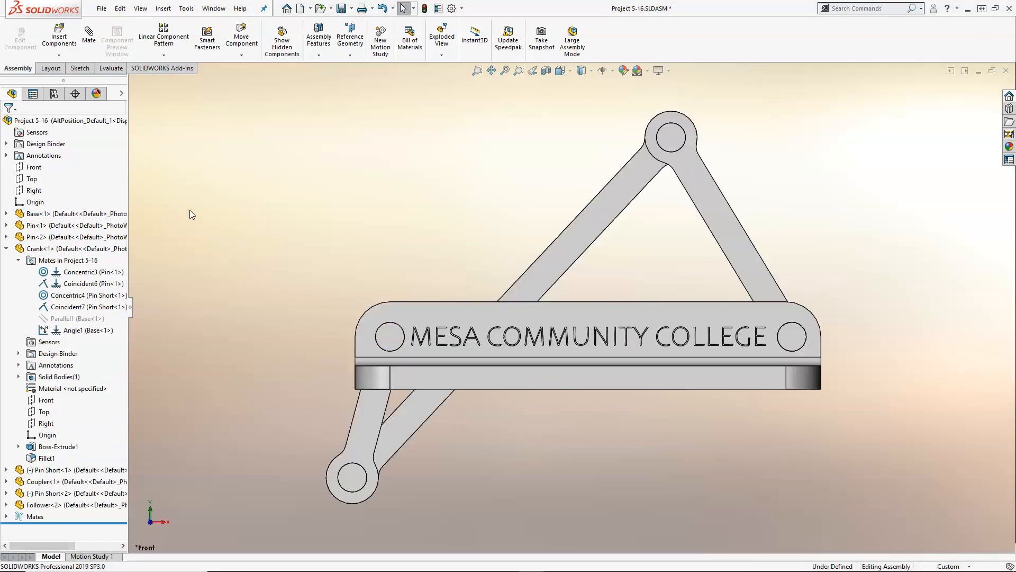
- Activate the Default configuration and suppress the Crank's Angle1 mate with the base in it
{"action": "left_click", "coordinate": [52, 93]}
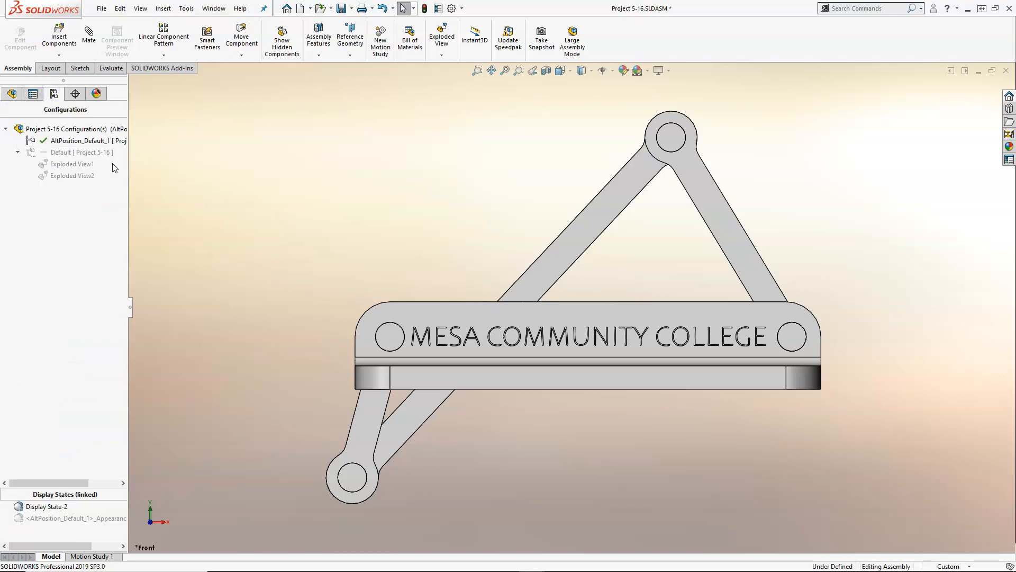
{"action": "double_click", "coordinate": [82, 152]}
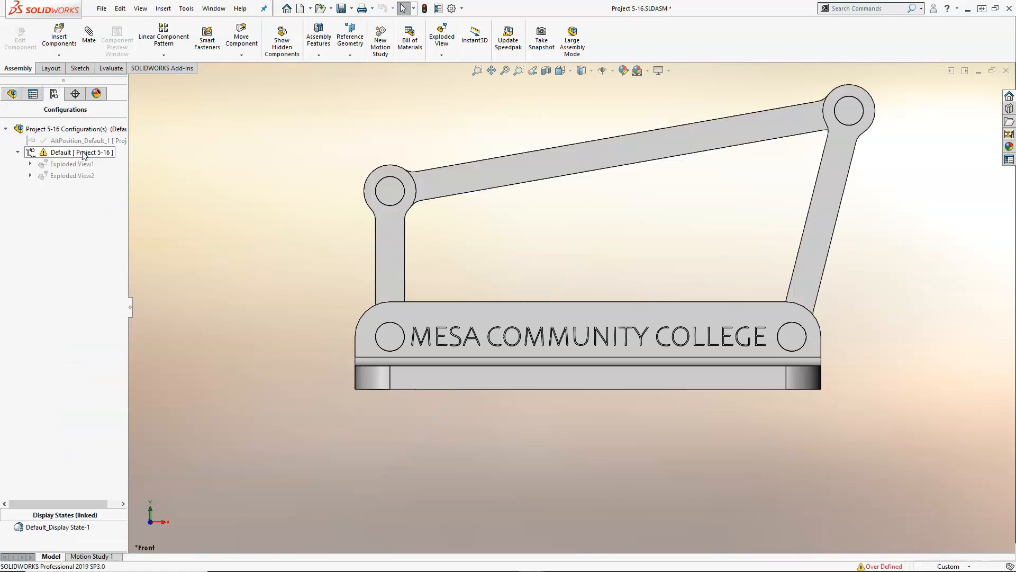
{"action": "left_click", "coordinate": [8, 94]}
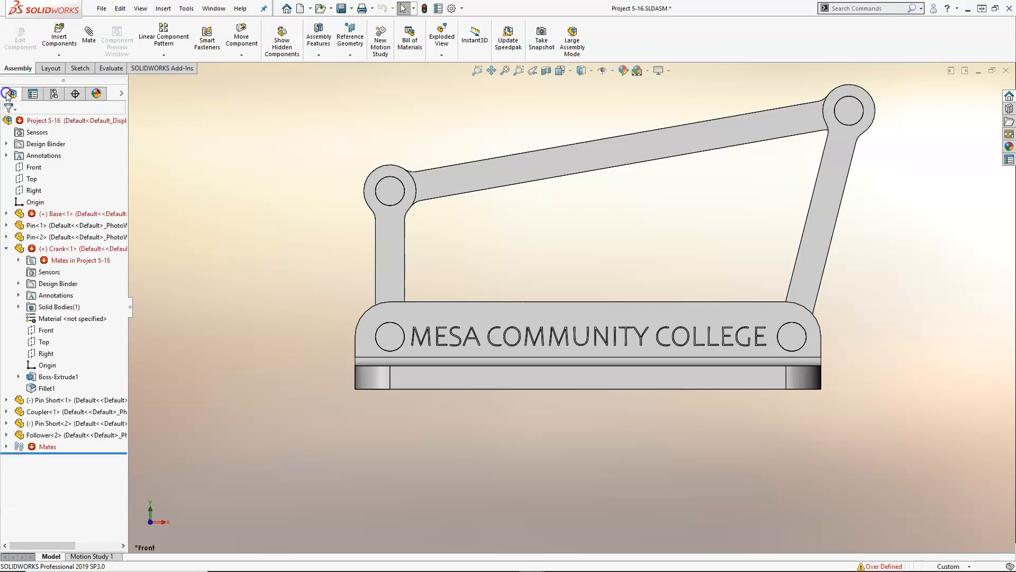
{"action": "left_click", "coordinate": [18, 260]}
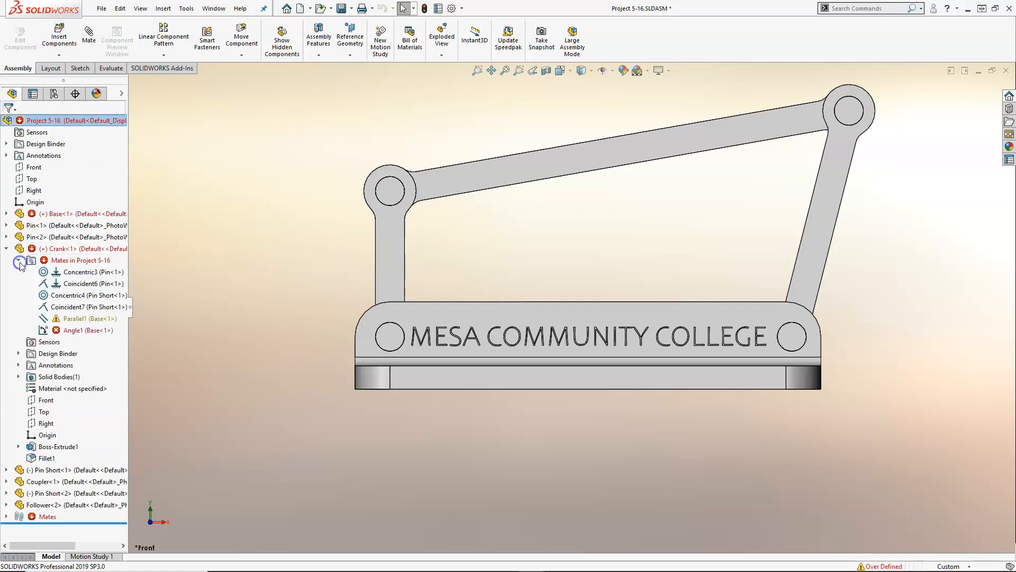
{"action": "right_click", "coordinate": [73, 333]}
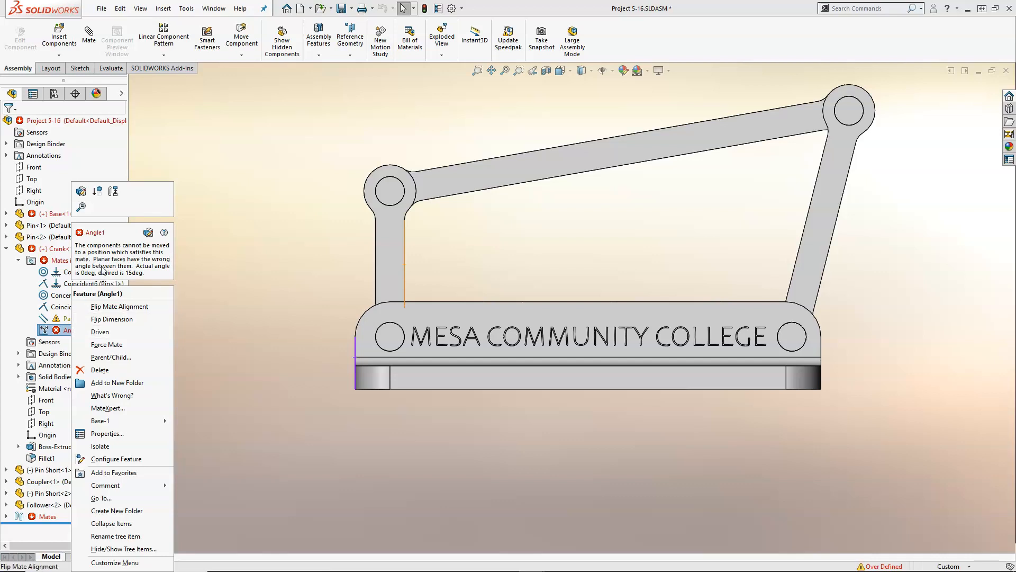
{"action": "left_click", "coordinate": [97, 191]}
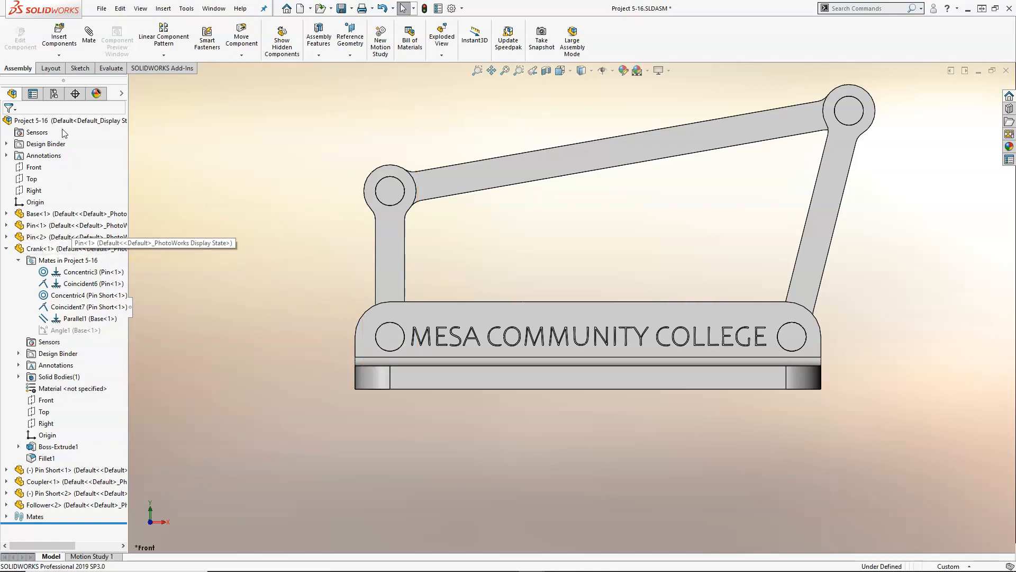
- Check the AltPosition_Default_1 configuration against Default, leave Default active, and save the assembly
{"action": "left_click", "coordinate": [53, 95]}
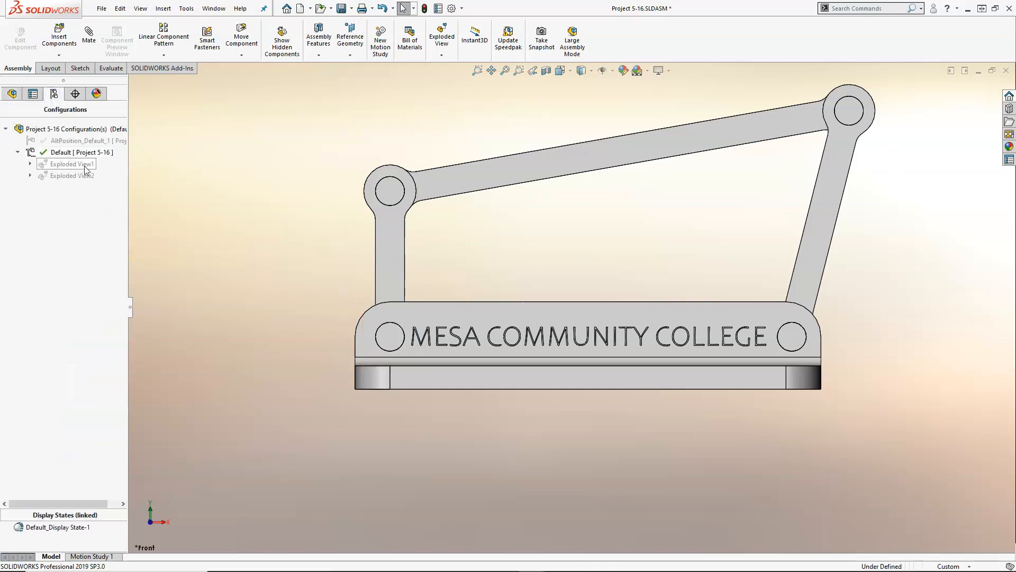
{"action": "double_click", "coordinate": [75, 140]}
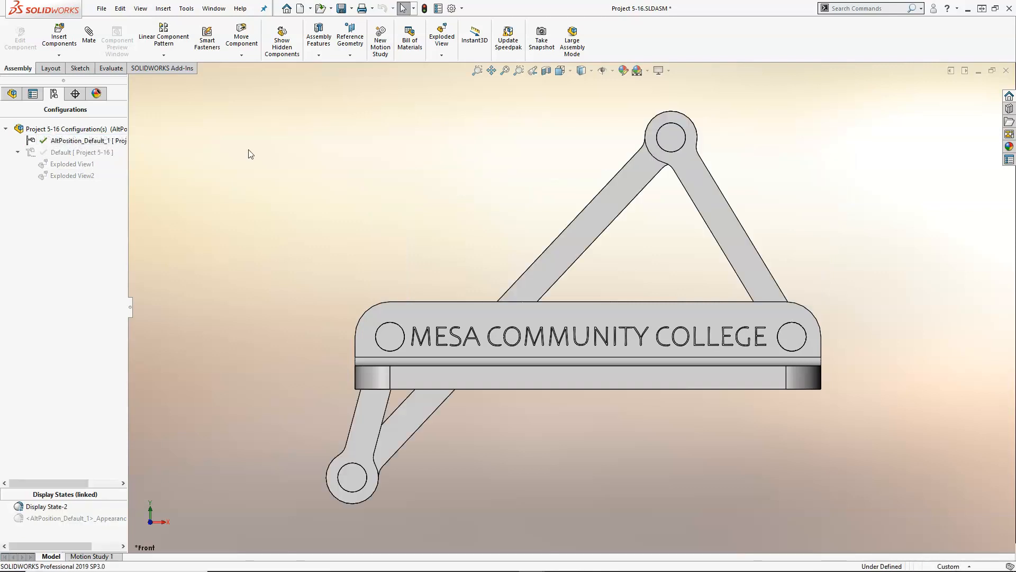
{"action": "double_click", "coordinate": [75, 152]}
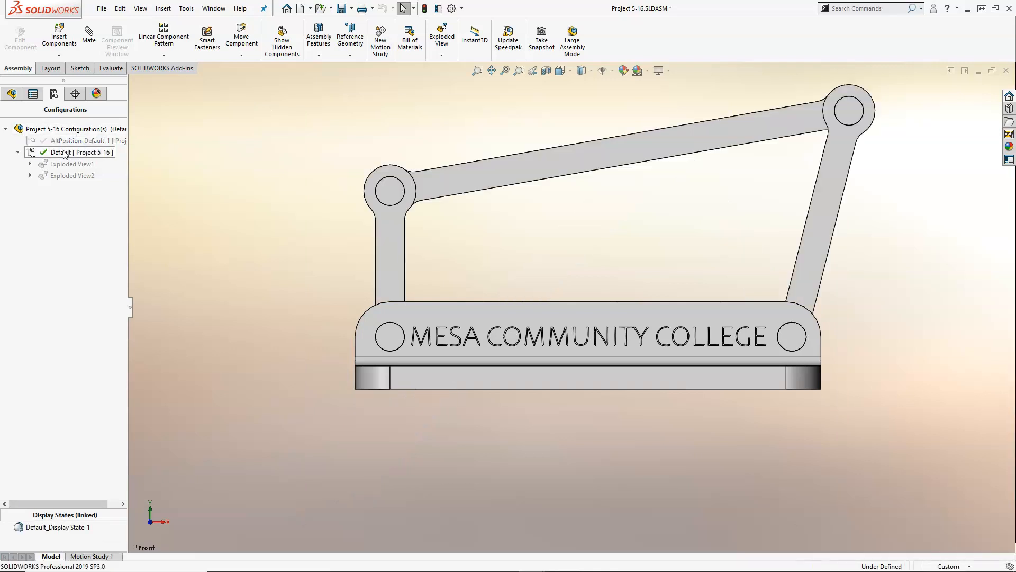
{"action": "left_click", "coordinate": [341, 9]}
- Switch to the Project 5-16 drawing and move the top and front views toward the upper-left corner of Sheet1
{"action": "left_click", "coordinate": [214, 9]}
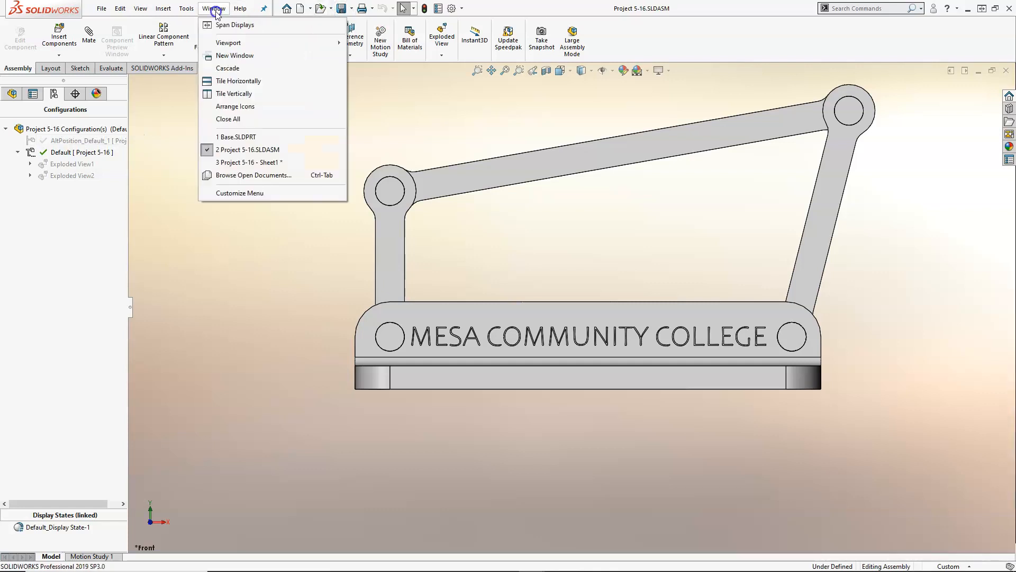
{"action": "left_click", "coordinate": [232, 163]}
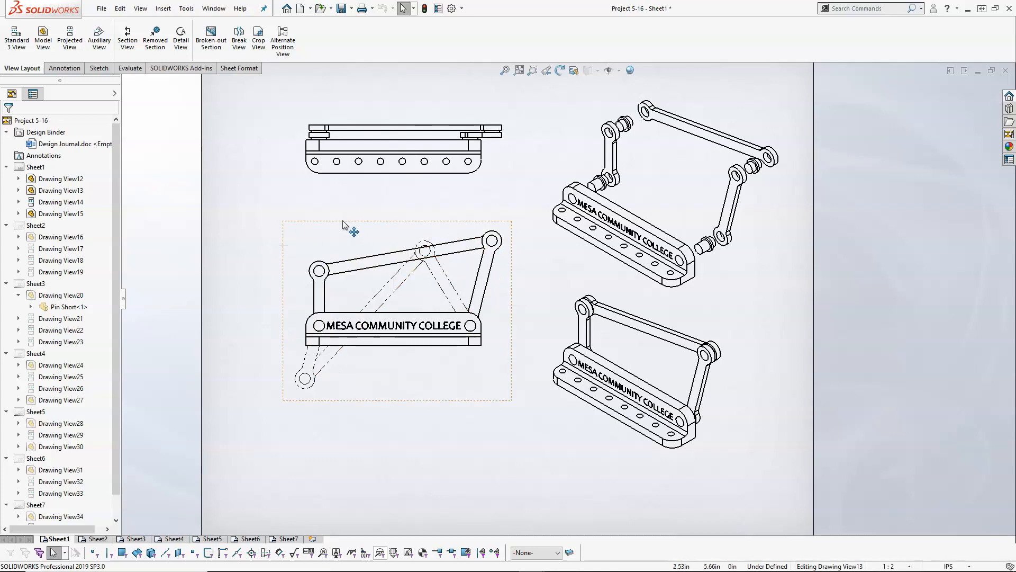
{"action": "left_click_drag", "start_coordinate": [343, 183], "coordinate": [333, 164]}
{"action": "mouse_move", "coordinate": [333, 225]}
{"action": "left_mouse_down"}
{"action": "mouse_move", "coordinate": [343, 164]}
{"action": "mouse_move", "coordinate": [297, 159]}
{"action": "left_mouse_up"}
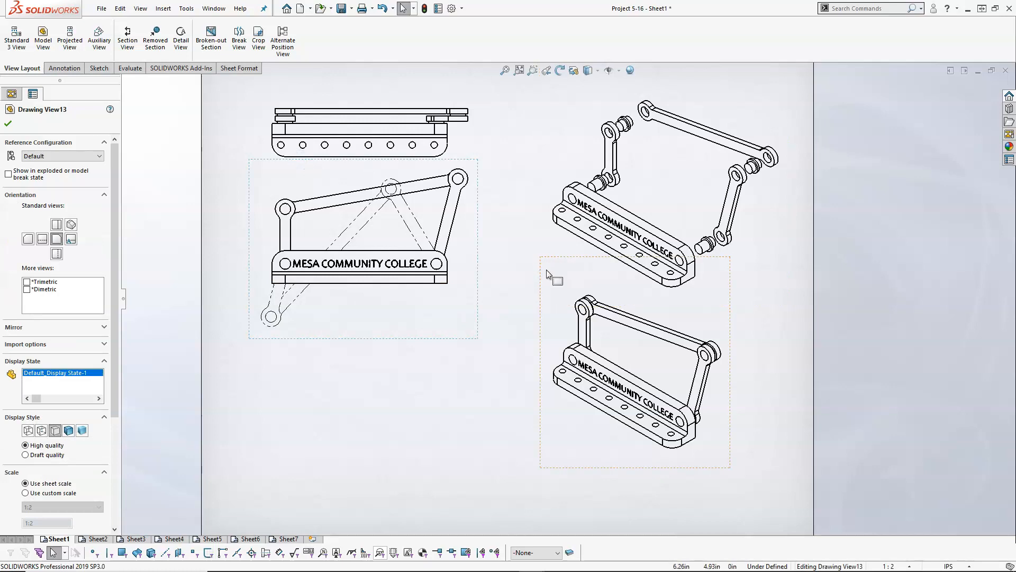
- Insert a top-level bill of materials from the exploded view with the bom-all template, placing it below the front view
{"action": "left_click", "coordinate": [543, 159]}
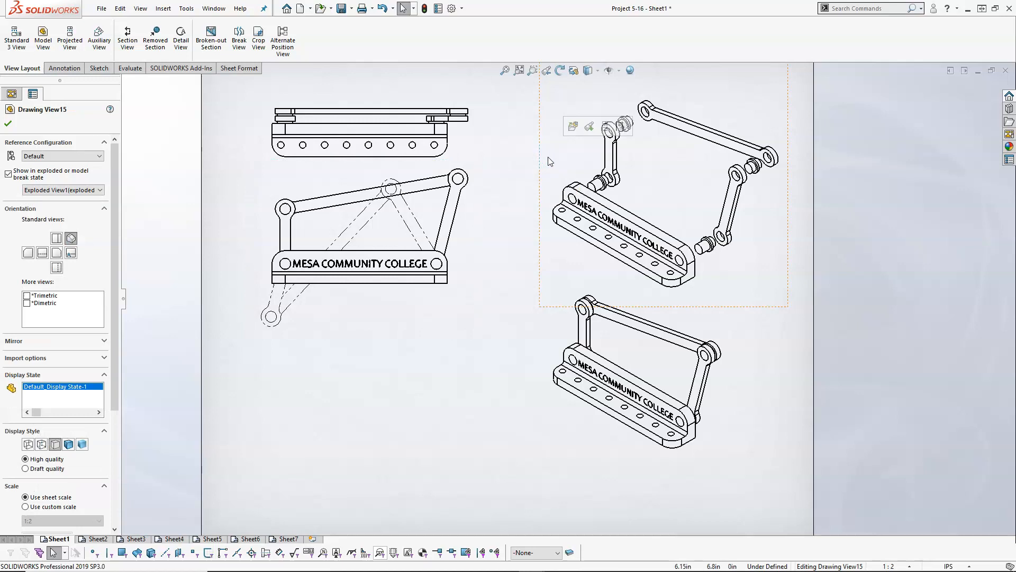
{"action": "right_click", "coordinate": [551, 155]}
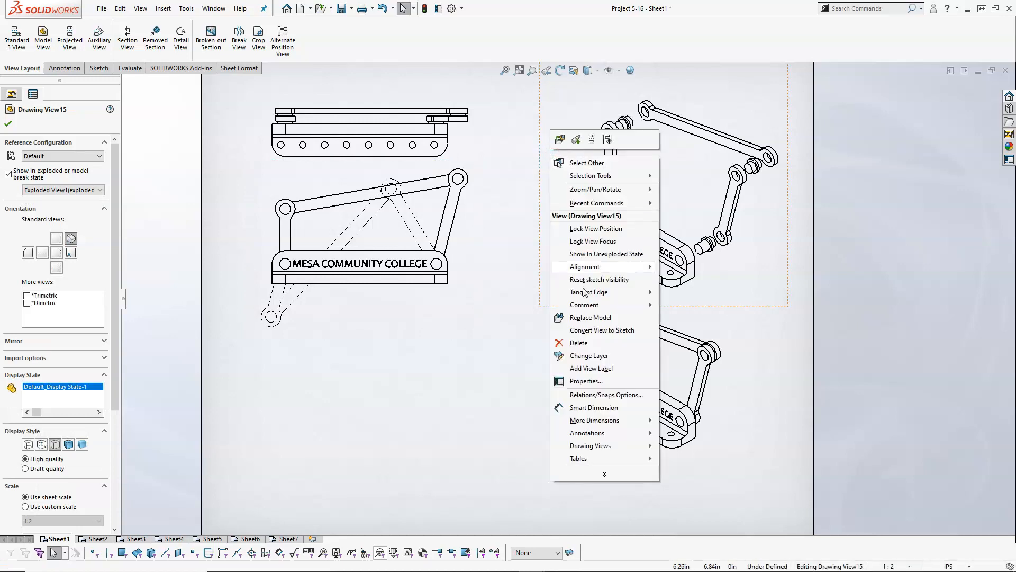
{"action": "mouse_move", "coordinate": [578, 463]}
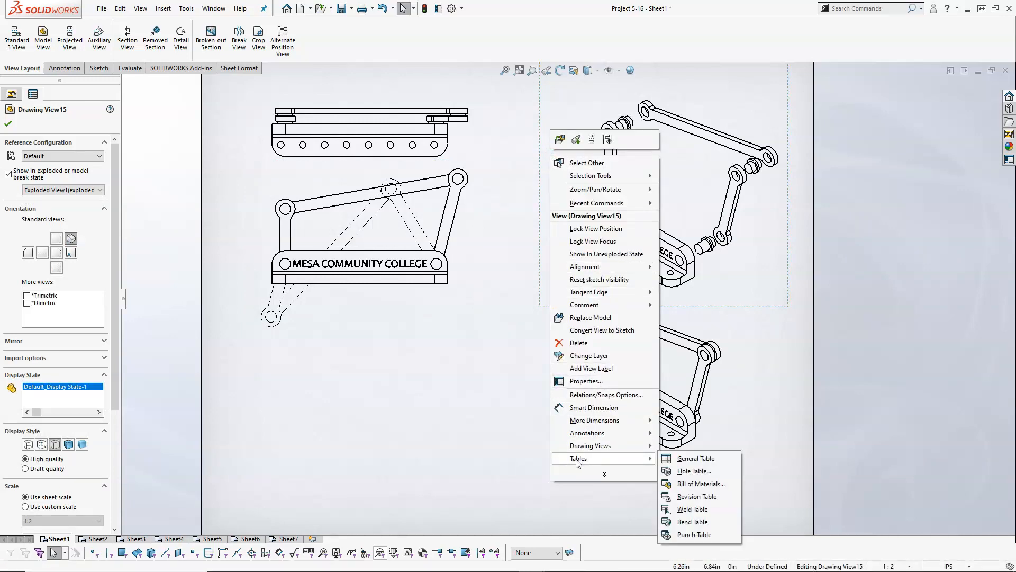
{"action": "left_click", "coordinate": [697, 485]}
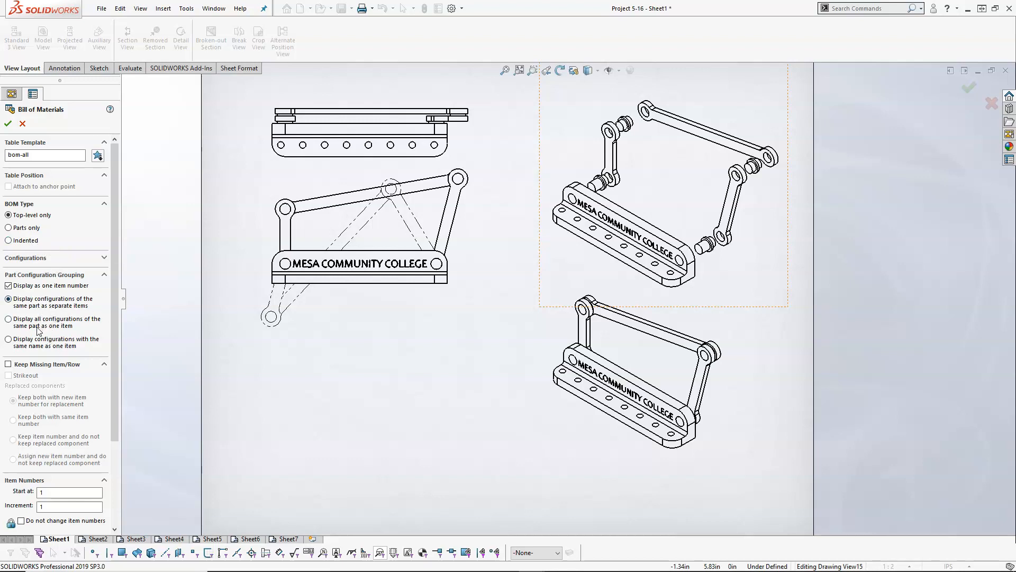
{"action": "left_click_drag", "start_coordinate": [114, 344], "coordinate": [113, 437]}
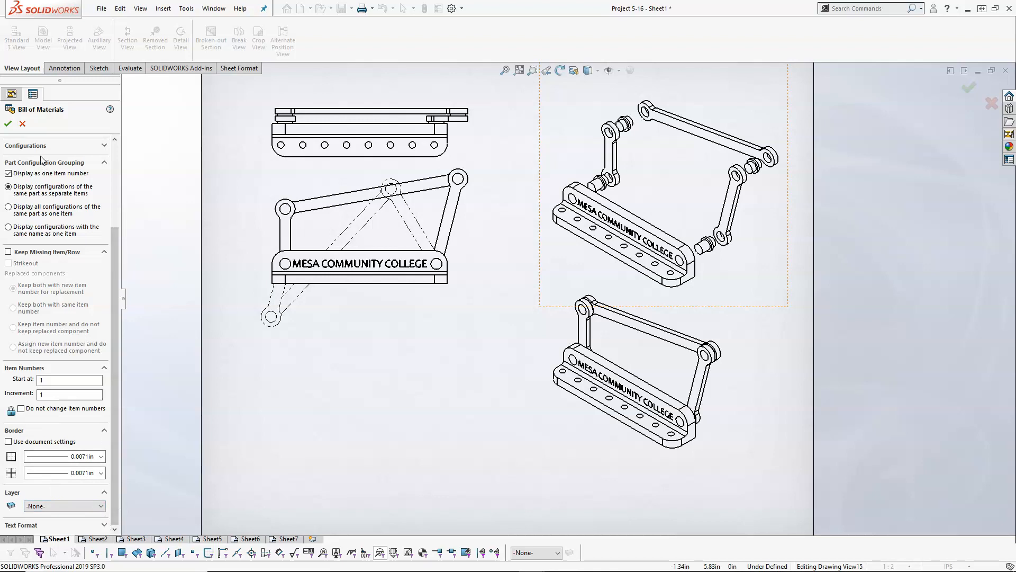
{"action": "left_click", "coordinate": [8, 123]}
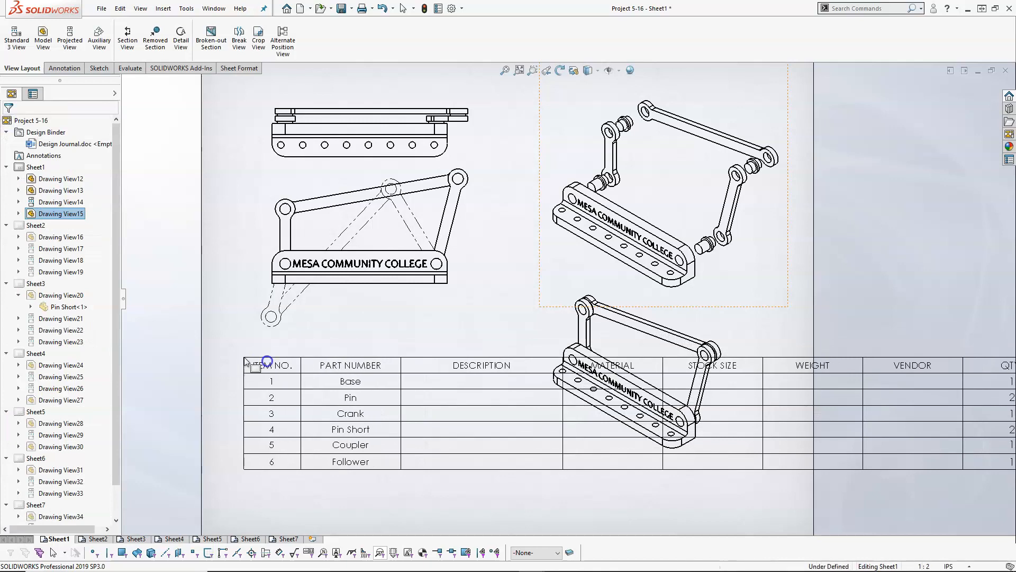
{"action": "left_click", "coordinate": [246, 361]}
- Delete the Description, Material, Stock Size, Weight and Vendor columns from the bill of materials
{"action": "key", "text": "f"}
{"action": "scroll", "coordinate": [615, 365], "scroll_direction": "down", "scroll_amount": 1}
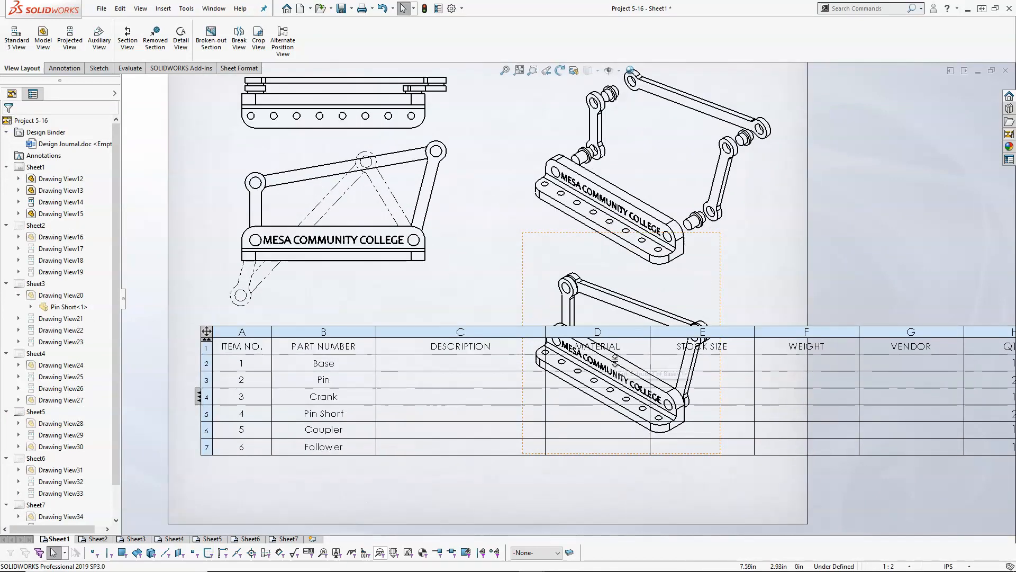
{"action": "left_click", "coordinate": [469, 327]}
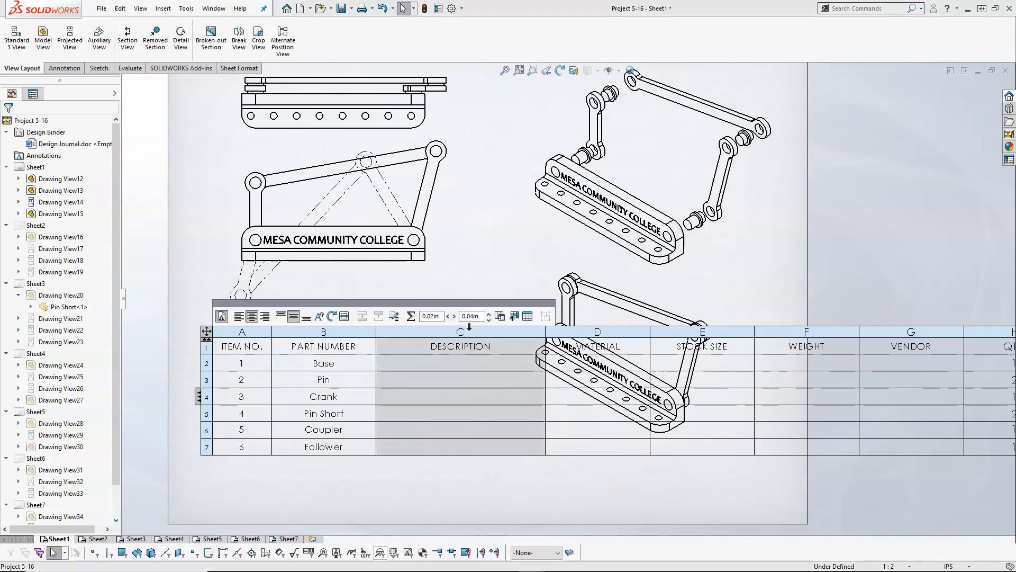
{"action": "key", "text": "Delete"}
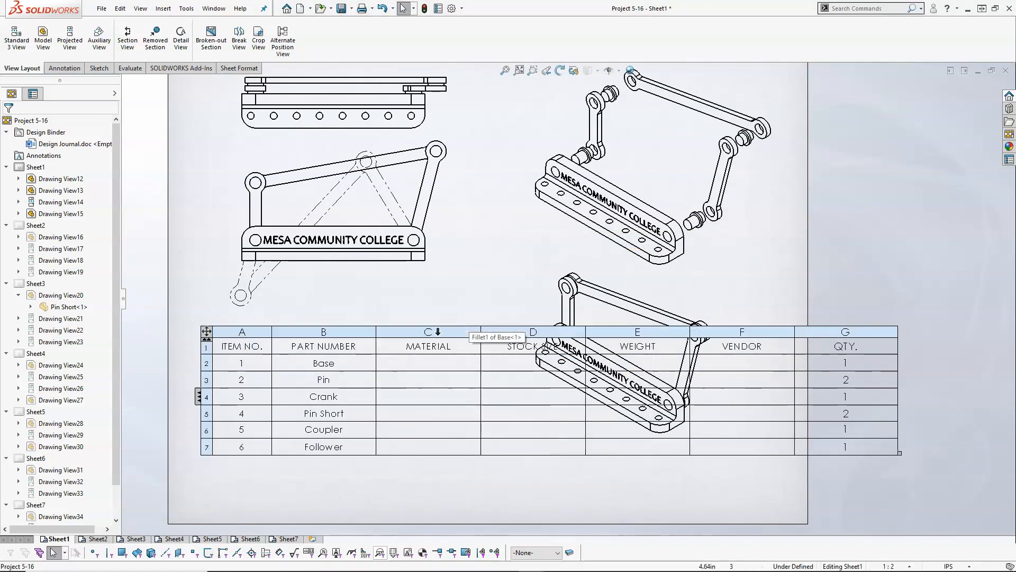
{"action": "left_click", "coordinate": [427, 329]}
{"action": "key", "text": "Delete"}
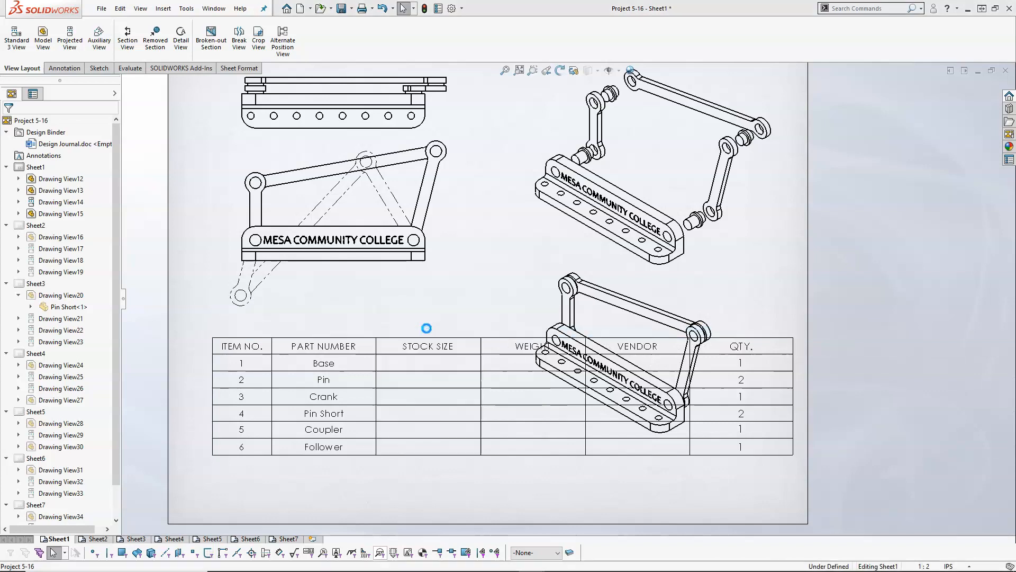
{"action": "left_click", "coordinate": [433, 331]}
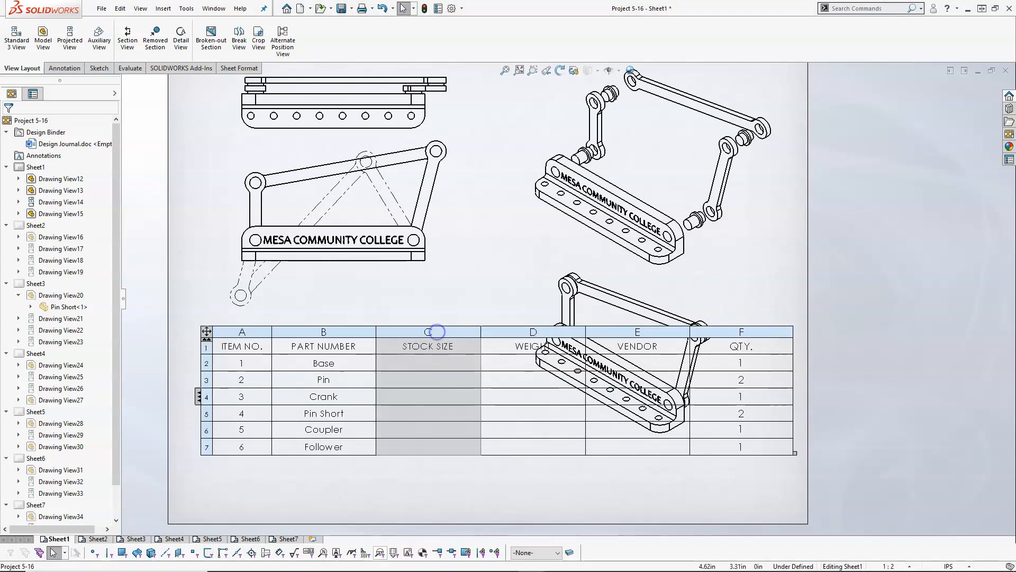
{"action": "key", "text": "Delete"}
{"action": "left_click", "coordinate": [447, 332]}
{"action": "key", "text": "Delete"}
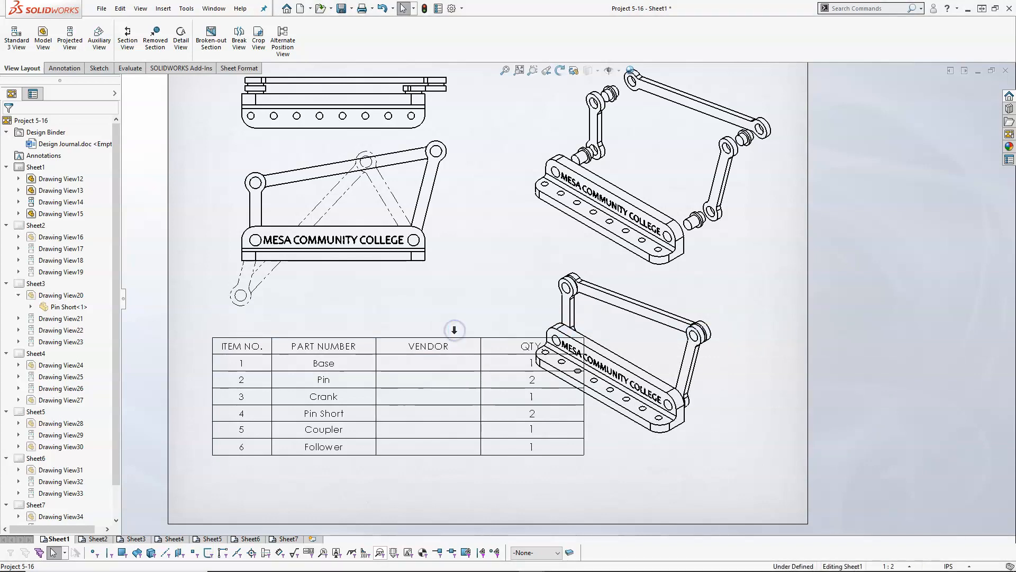
{"action": "left_click", "coordinate": [447, 331]}
{"action": "key", "text": "Delete"}
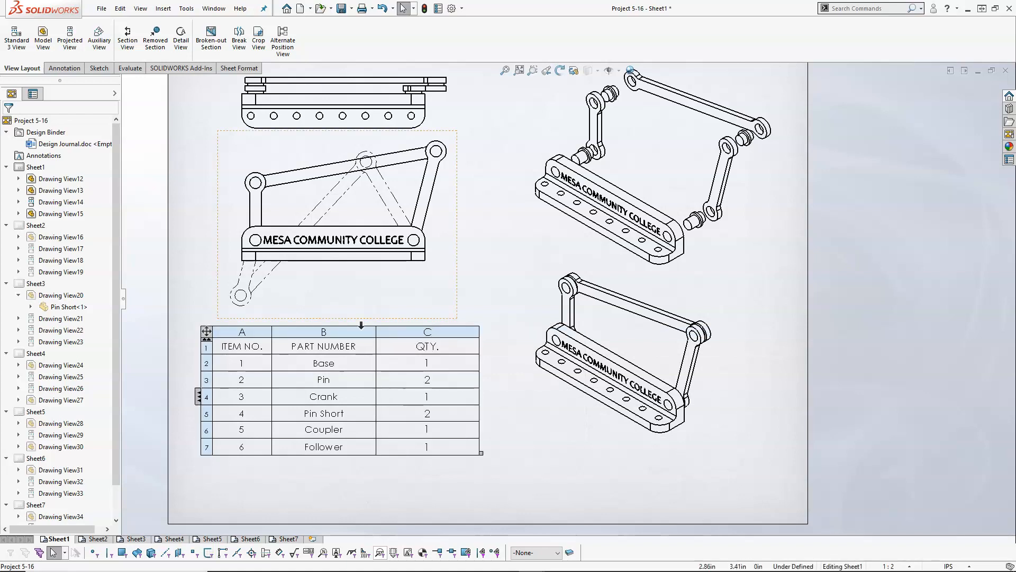
- Shift the bill of materials slightly down and move the assembled isometric view lower on the sheet, away from the exploded view
{"action": "left_click_drag", "start_coordinate": [205, 334], "coordinate": [210, 340]}
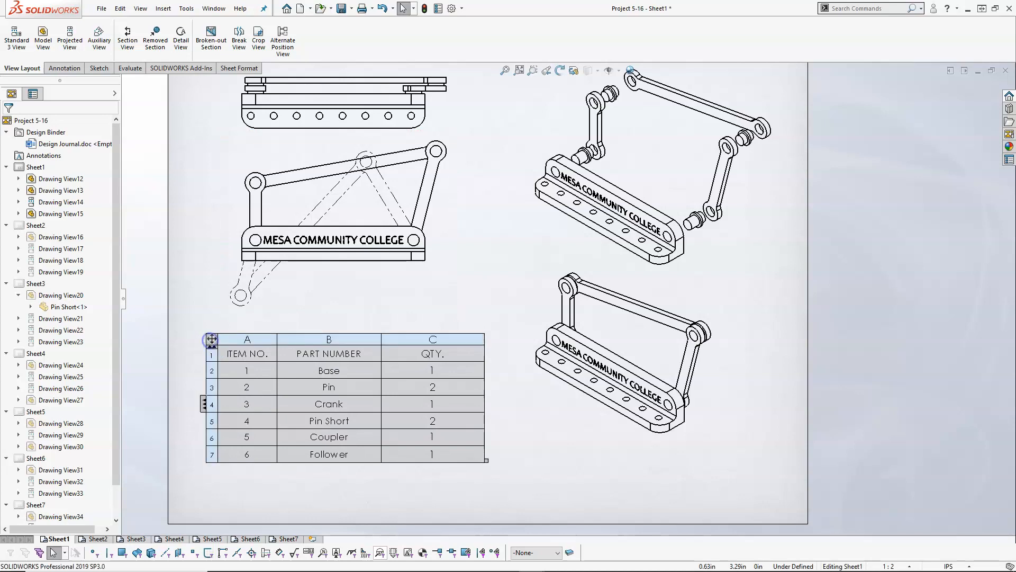
{"action": "left_click", "coordinate": [541, 408]}
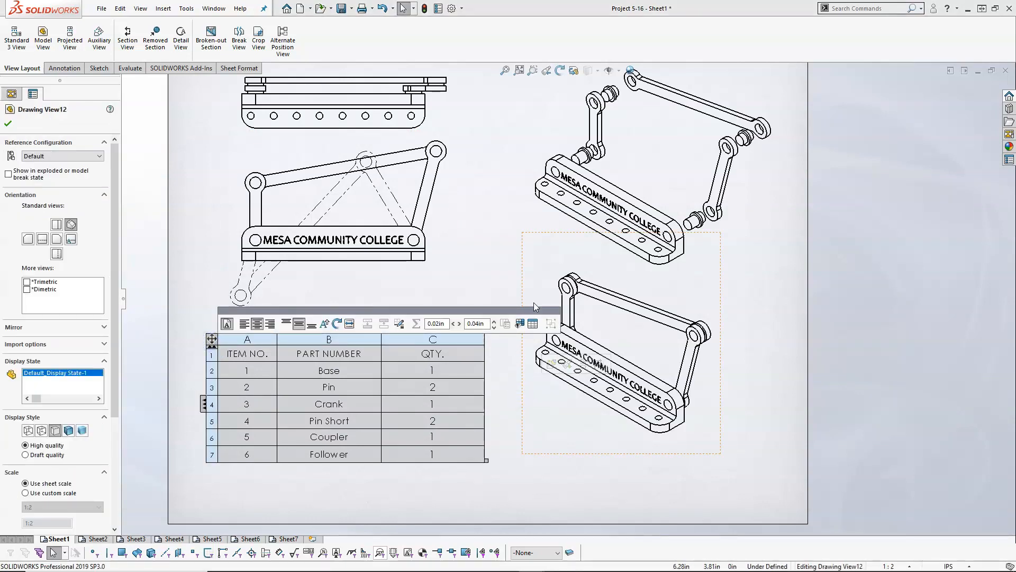
{"action": "scroll", "coordinate": [561, 270], "scroll_direction": "up", "scroll_amount": 2}
{"action": "scroll", "coordinate": [557, 258], "scroll_direction": "down", "scroll_amount": 1}
{"action": "left_click_drag", "start_coordinate": [545, 259], "coordinate": [554, 286]}
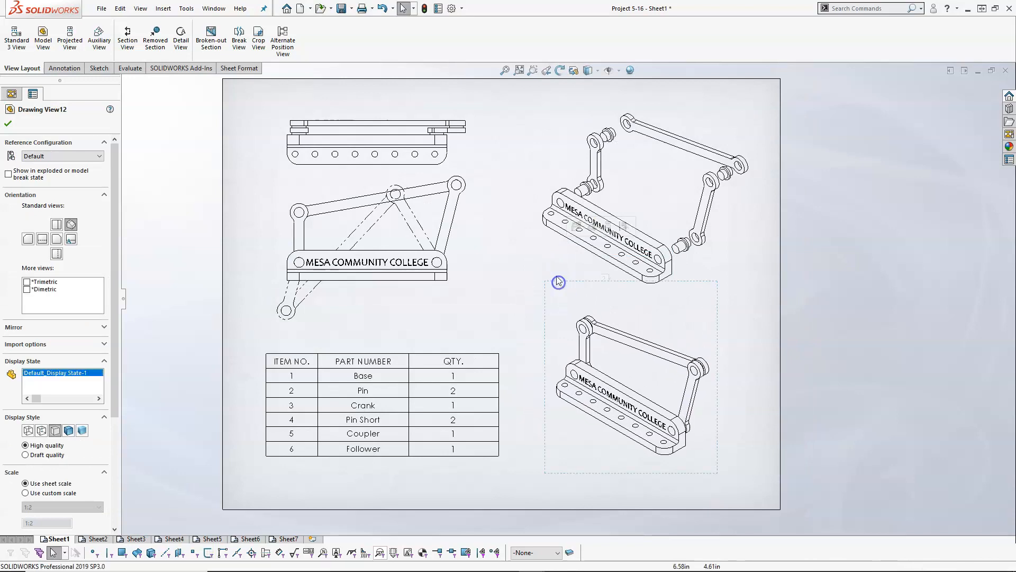
- Start Auto Balloon on the exploded isometric view, choose the circular layout and pull the balloons in closer around the view
{"action": "scroll", "coordinate": [551, 284], "scroll_direction": "up", "scroll_amount": 2}
{"action": "scroll", "coordinate": [600, 243], "scroll_direction": "down", "scroll_amount": 3}
{"action": "left_click", "coordinate": [499, 201]}
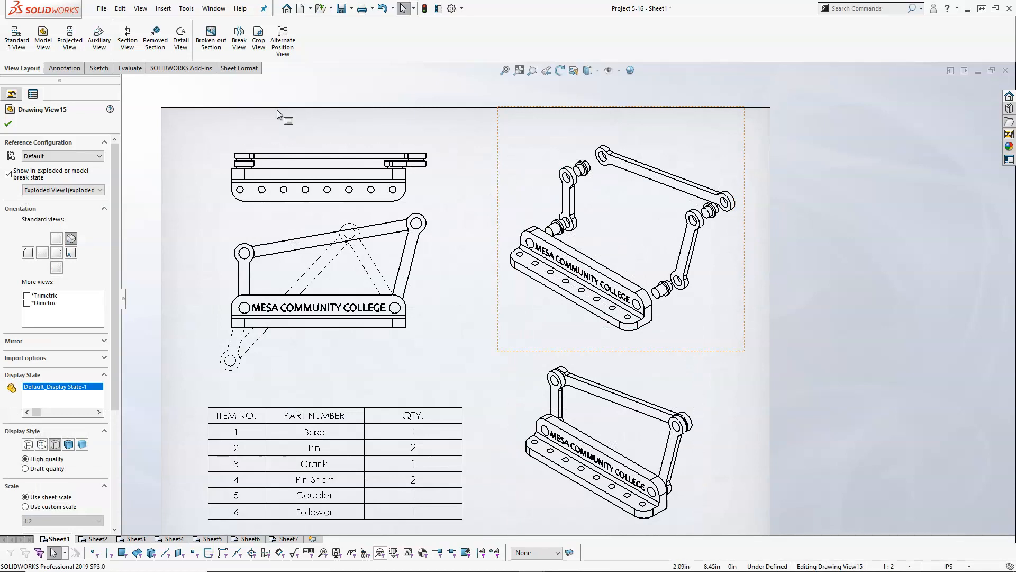
{"action": "left_click", "coordinate": [65, 68]}
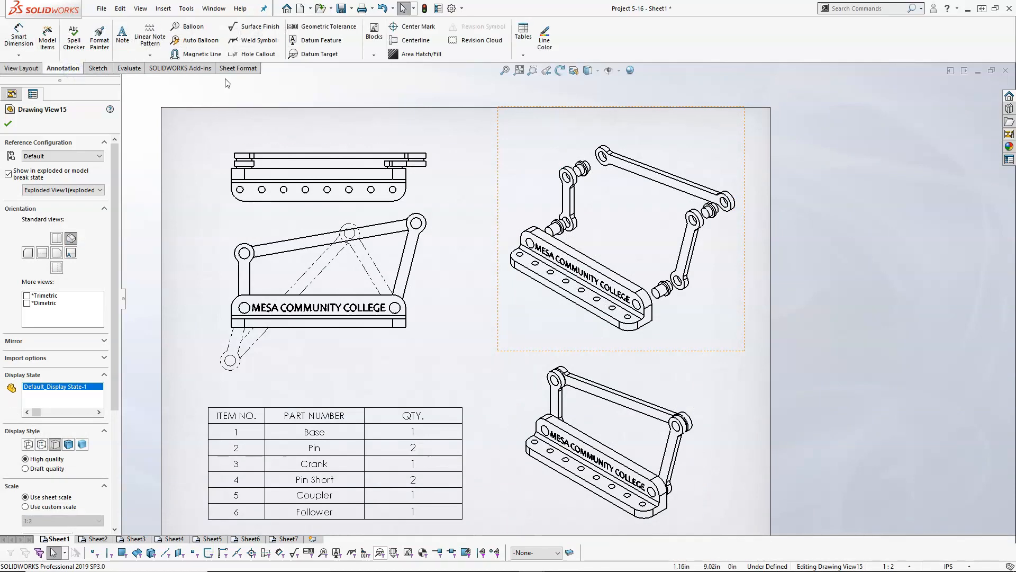
{"action": "left_click", "coordinate": [196, 39]}
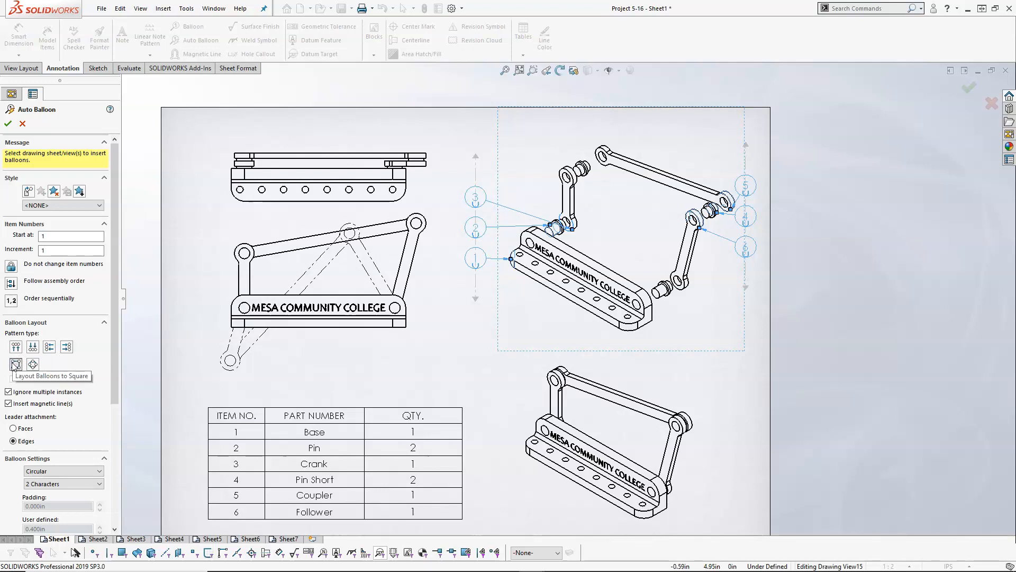
{"action": "left_click", "coordinate": [33, 364]}
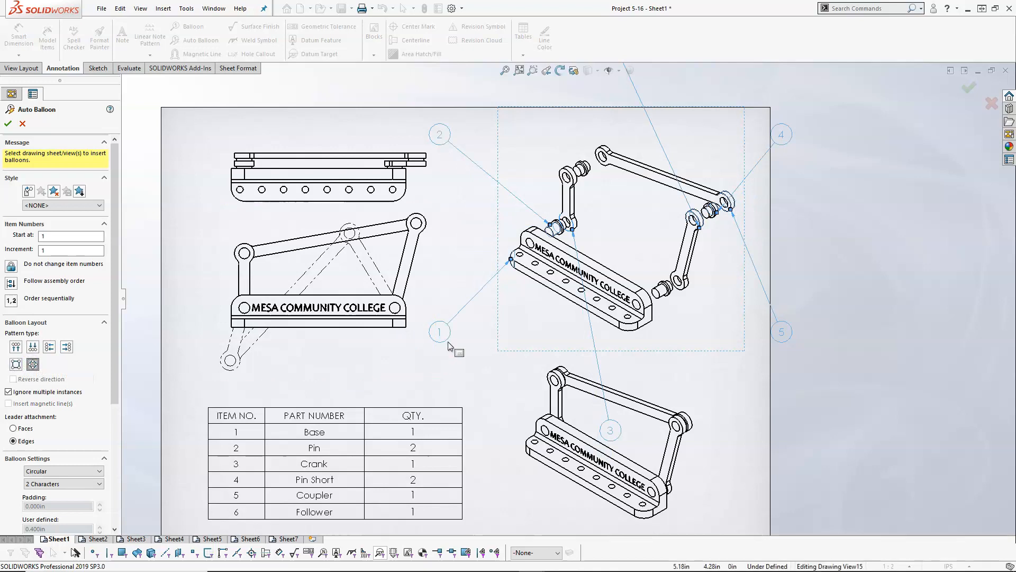
{"action": "left_click_drag", "start_coordinate": [439, 337], "coordinate": [499, 285]}
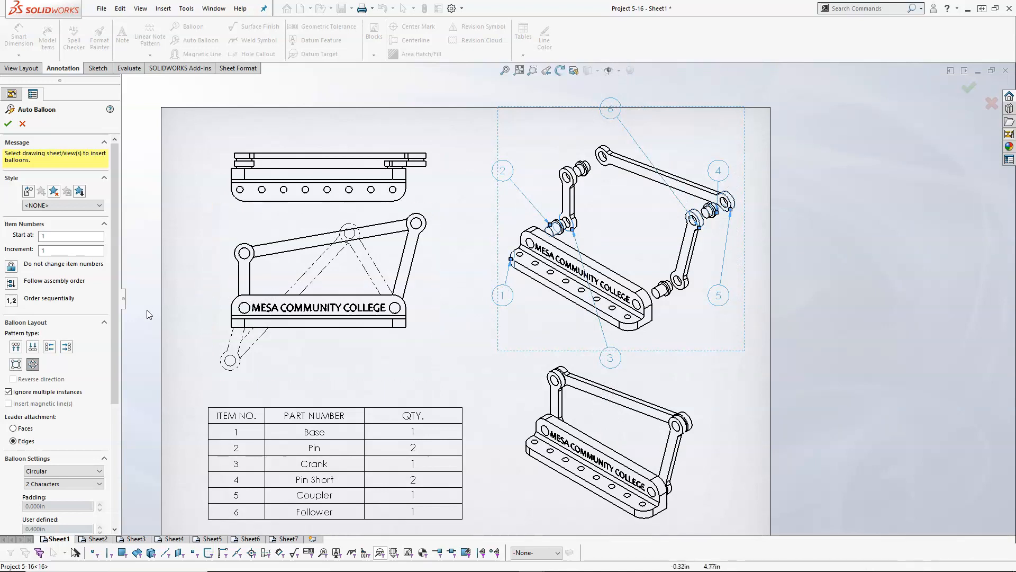
- Compare the top, bottom, left and right balloon layouts, settling on the left layout for the exploded view
{"action": "left_click", "coordinate": [17, 348]}
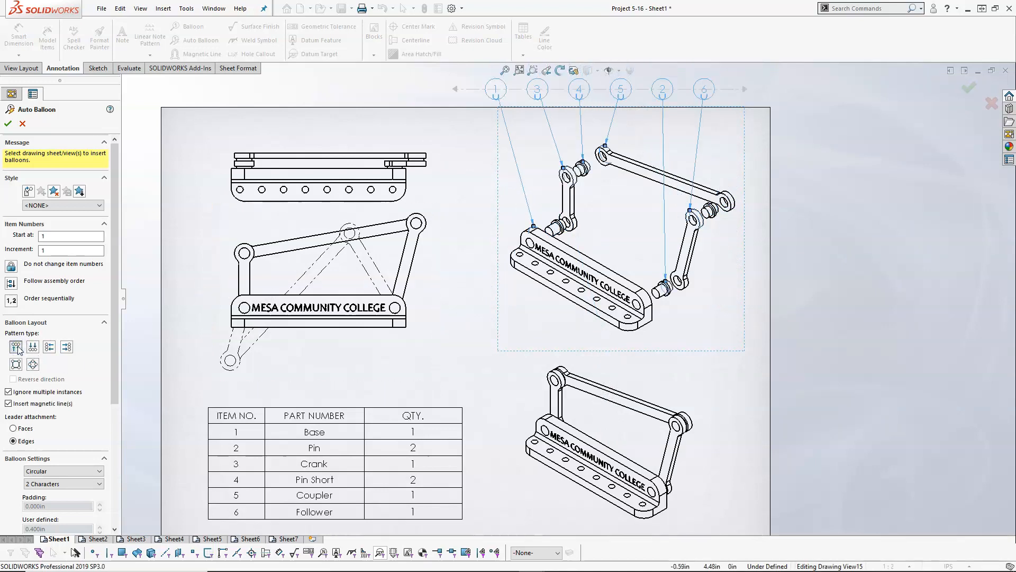
{"action": "left_click", "coordinate": [33, 348]}
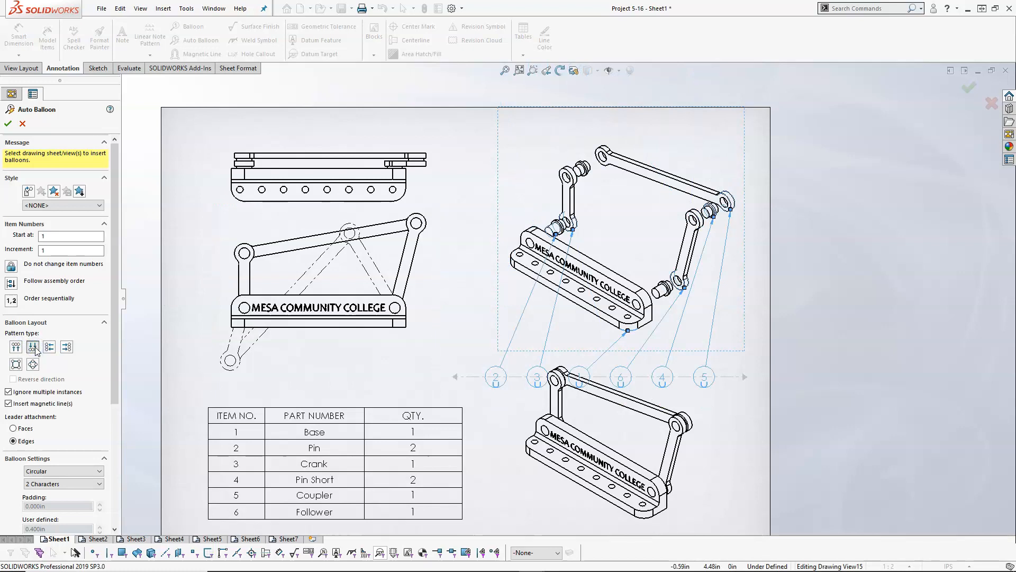
{"action": "left_click", "coordinate": [49, 347]}
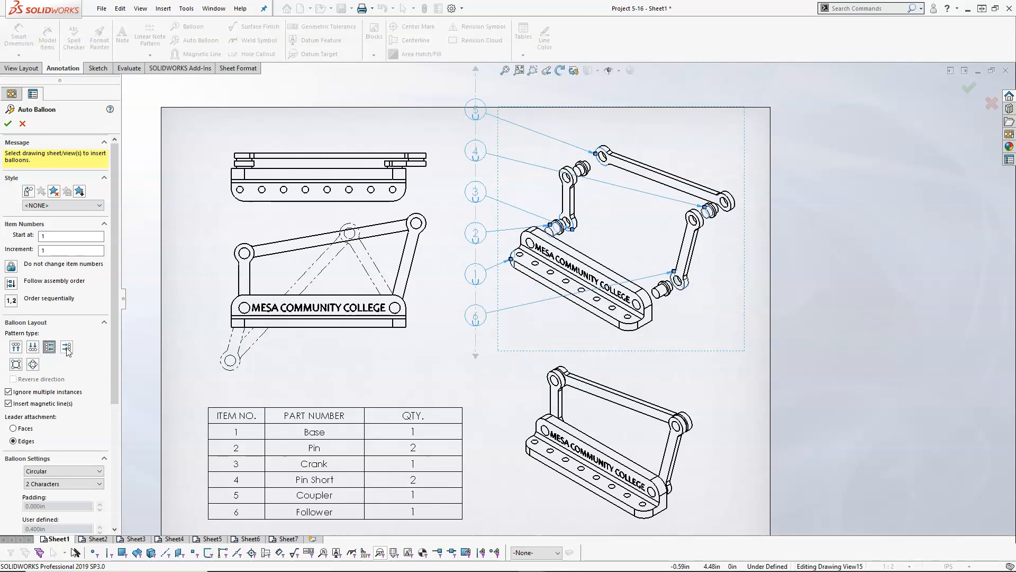
{"action": "left_click", "coordinate": [67, 348]}
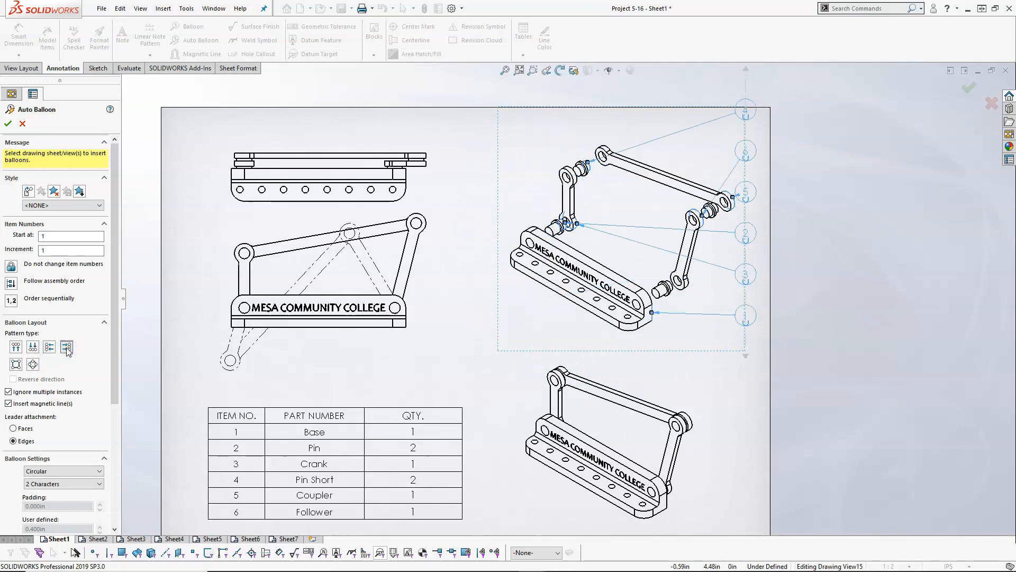
{"action": "left_click", "coordinate": [52, 348]}
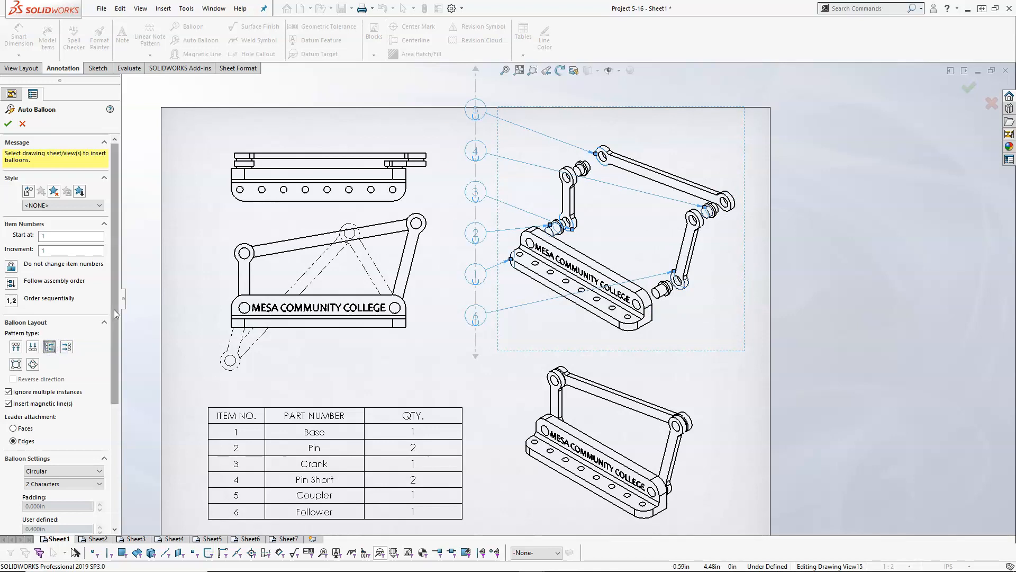
- Review the Auto Balloon settings, keep the Circular style, and insert the balloons
{"action": "scroll", "coordinate": [79, 318], "scroll_direction": "down", "scroll_amount": 3}
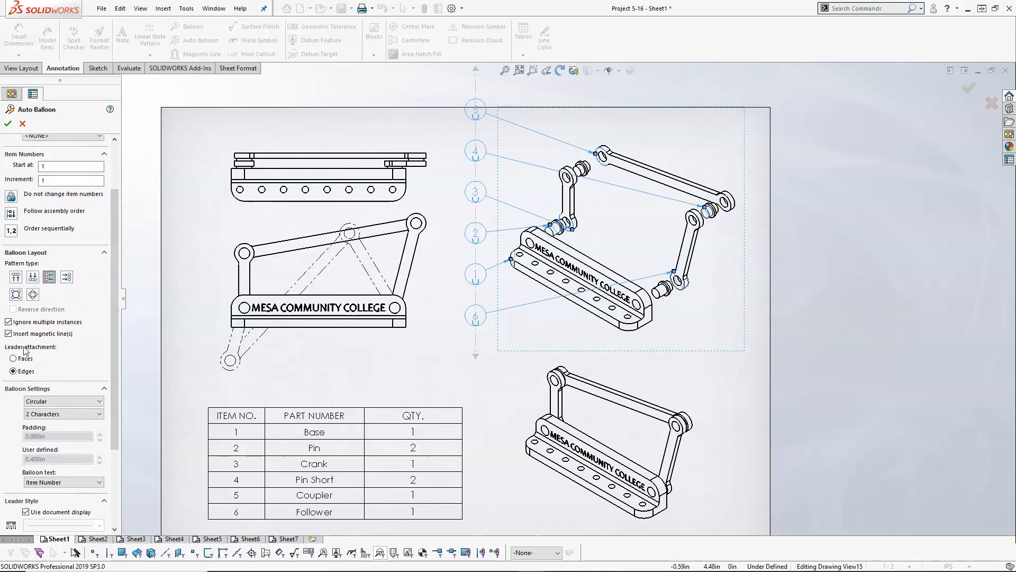
{"action": "scroll", "coordinate": [64, 265], "scroll_direction": "up", "scroll_amount": 3}
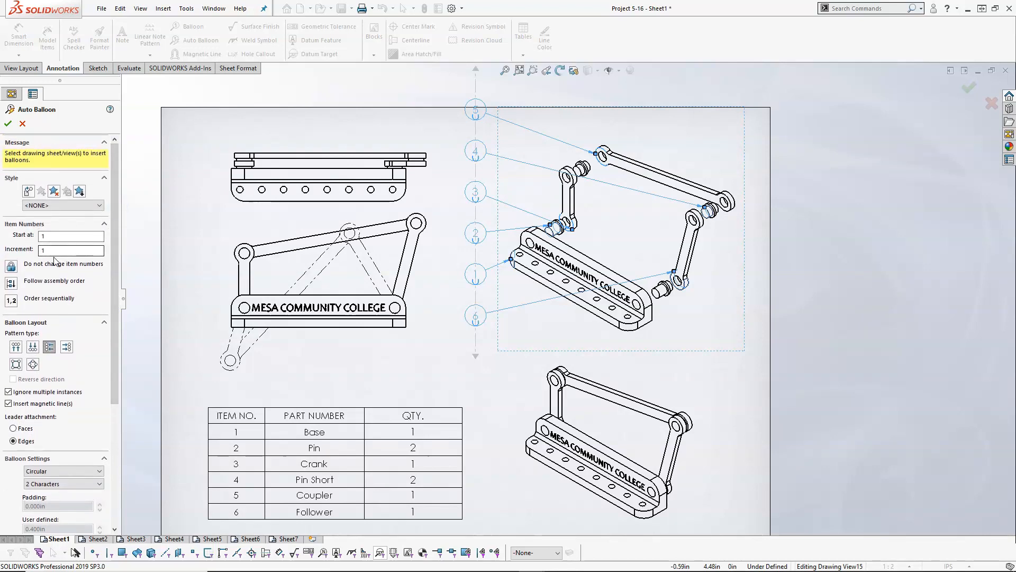
{"action": "left_click_drag", "start_coordinate": [116, 268], "coordinate": [111, 335]}
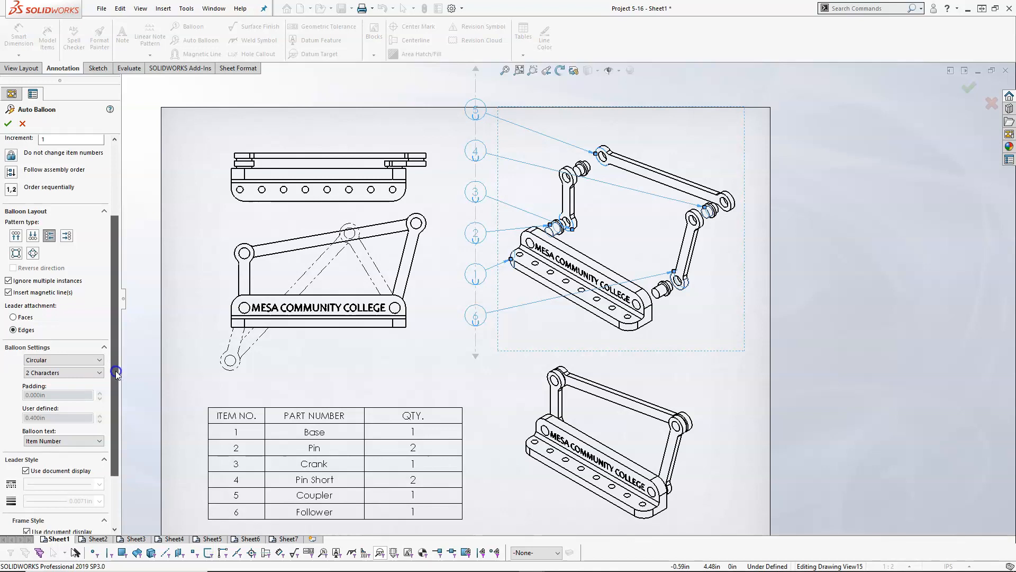
{"action": "scroll", "coordinate": [114, 366], "scroll_direction": "down", "scroll_amount": 1}
{"action": "left_click", "coordinate": [100, 333]}
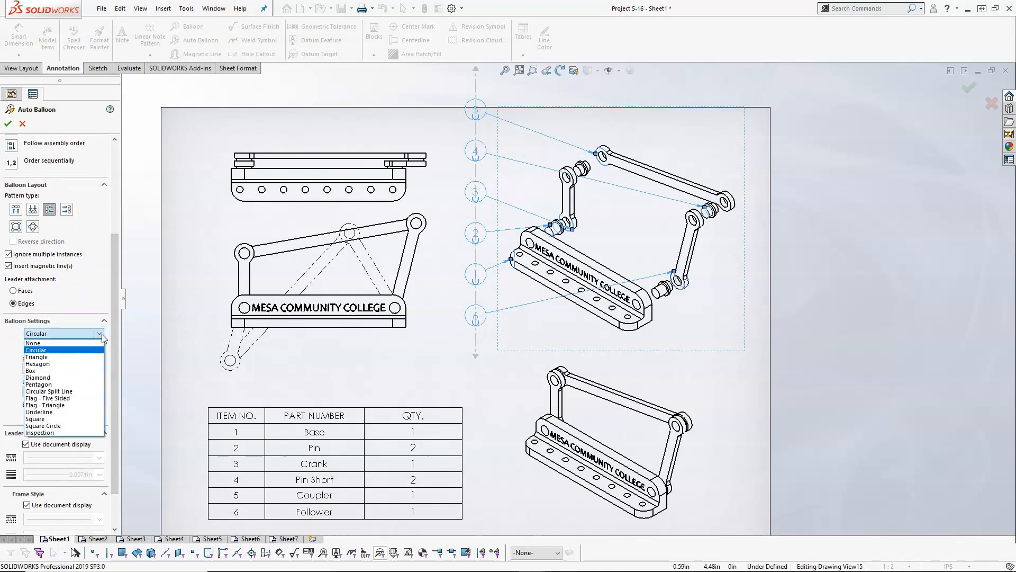
{"action": "left_click", "coordinate": [102, 337]}
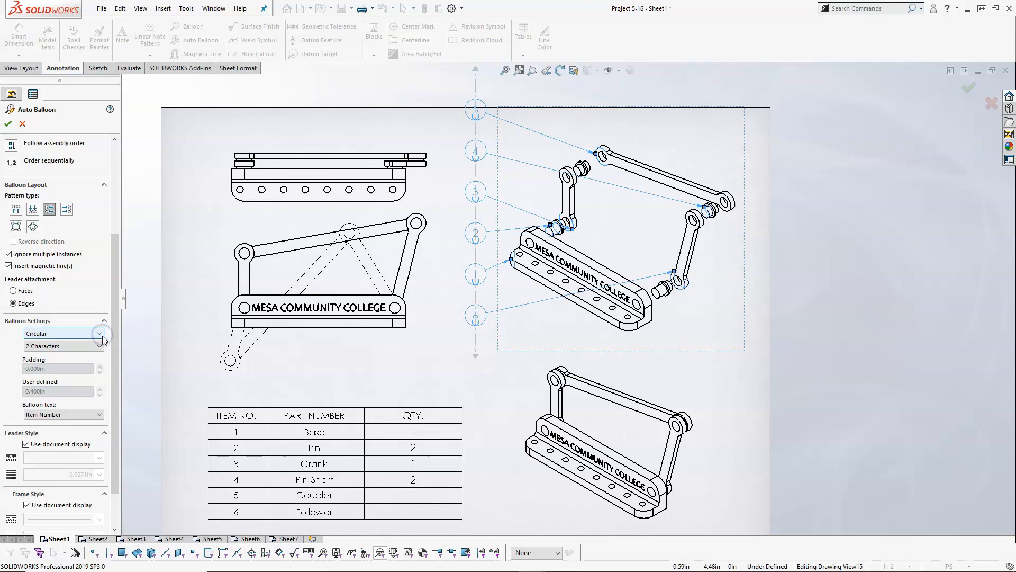
{"action": "left_click_drag", "start_coordinate": [116, 351], "coordinate": [115, 380]}
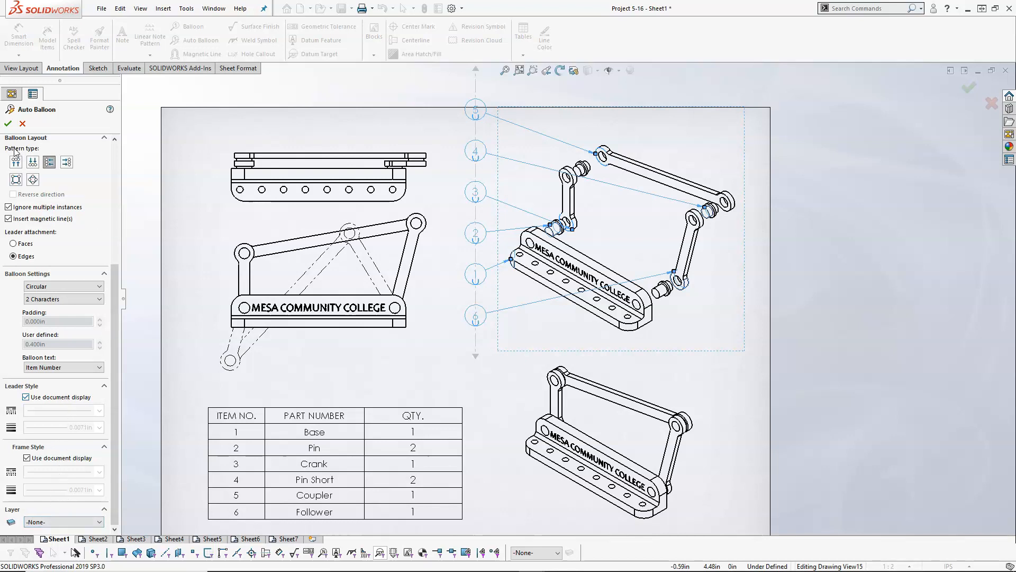
{"action": "left_click", "coordinate": [8, 125]}
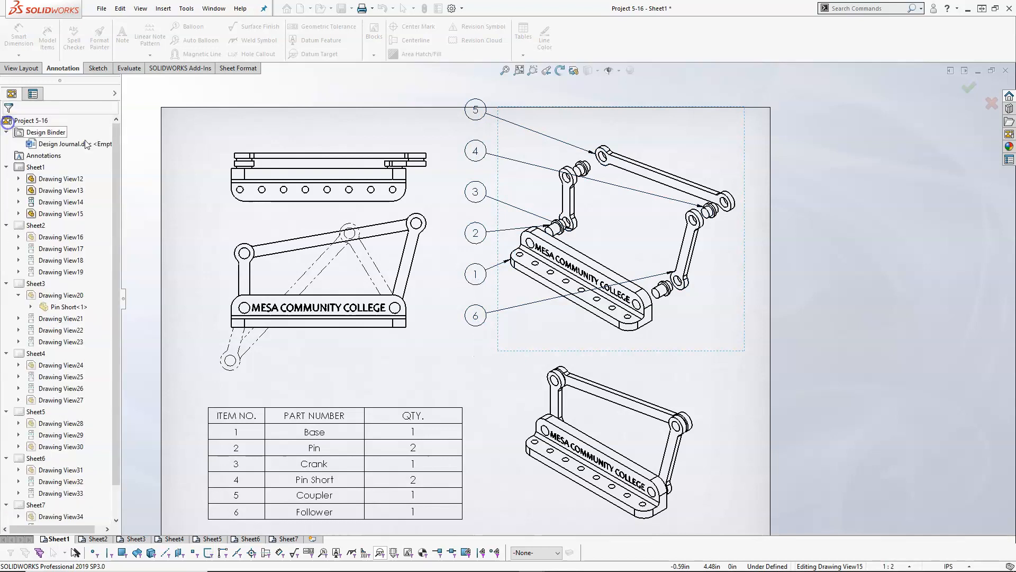
- Move the balloons' magnetic line slightly down and shorten it from its upper end so all balloons fit inside the sheet border
{"action": "left_click", "coordinate": [477, 189]}
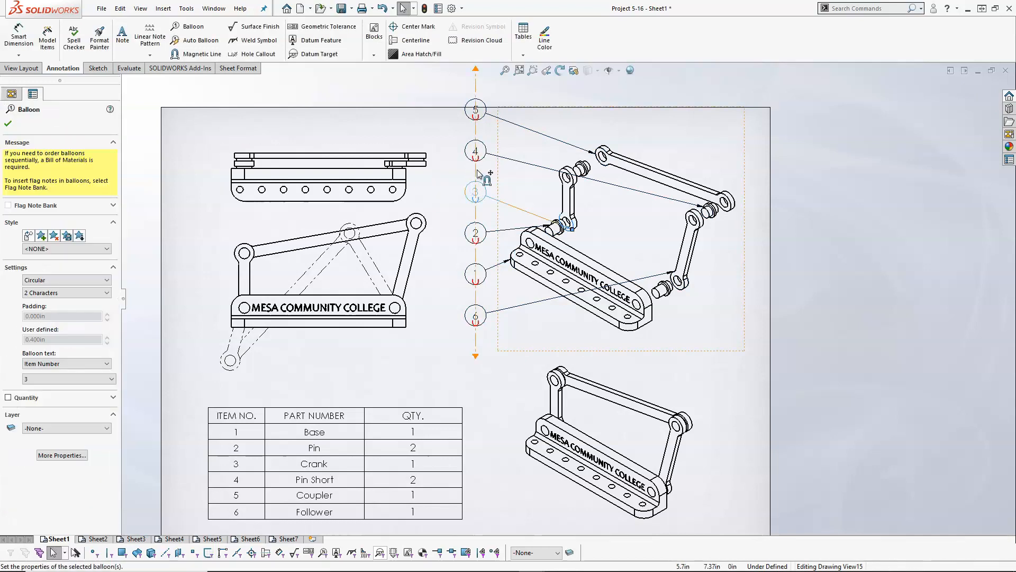
{"action": "left_click_drag", "start_coordinate": [477, 171], "coordinate": [472, 192]}
{"action": "left_click_drag", "start_coordinate": [471, 89], "coordinate": [474, 128]}
{"action": "scroll", "coordinate": [512, 204], "scroll_direction": "down", "scroll_amount": 2}
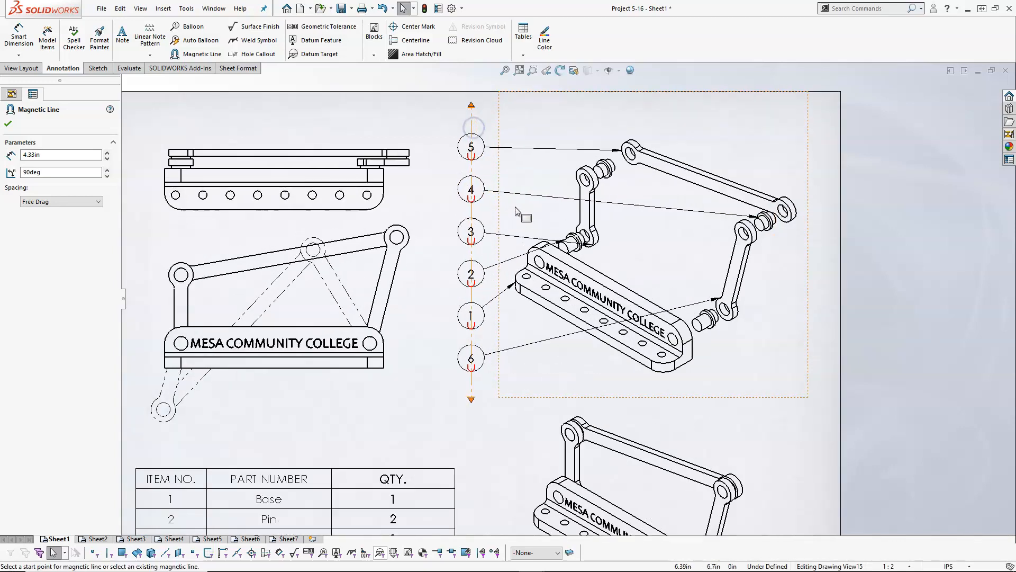
- Raise balloon 3 along the magnetic line and attach its leader to the left edge of the crank
{"action": "left_click_drag", "start_coordinate": [481, 300], "coordinate": [465, 318]}
{"action": "left_click_drag", "start_coordinate": [468, 275], "coordinate": [468, 236]}
{"action": "left_click_drag", "start_coordinate": [613, 268], "coordinate": [604, 229]}
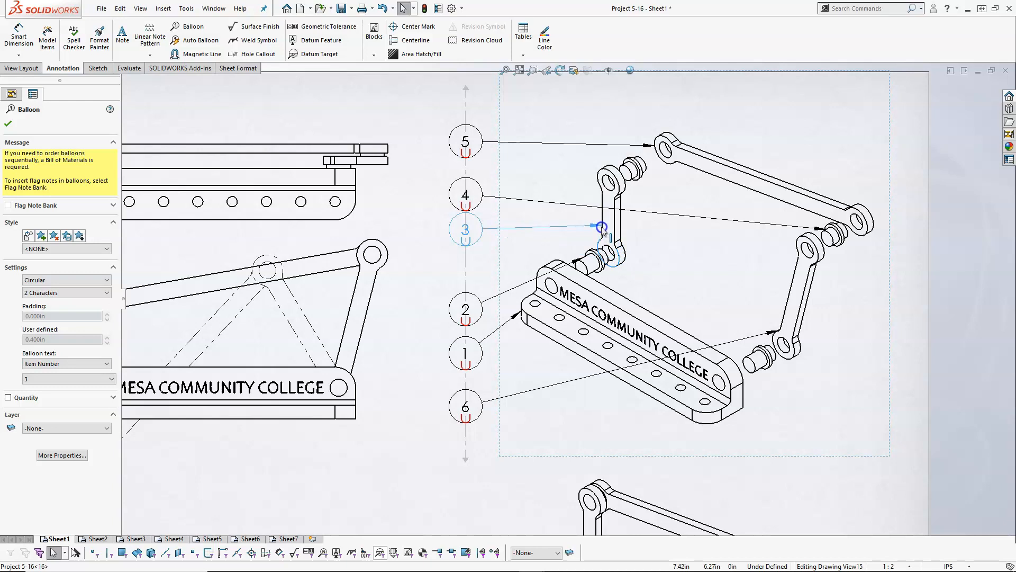
- Move balloons 2, 1 and 6 up along the magnetic line, then fine-tune the line's upper end near balloon 5
{"action": "left_click_drag", "start_coordinate": [466, 309], "coordinate": [465, 270]}
{"action": "left_click_drag", "start_coordinate": [465, 353], "coordinate": [466, 312]}
{"action": "left_click_drag", "start_coordinate": [463, 407], "coordinate": [465, 374]}
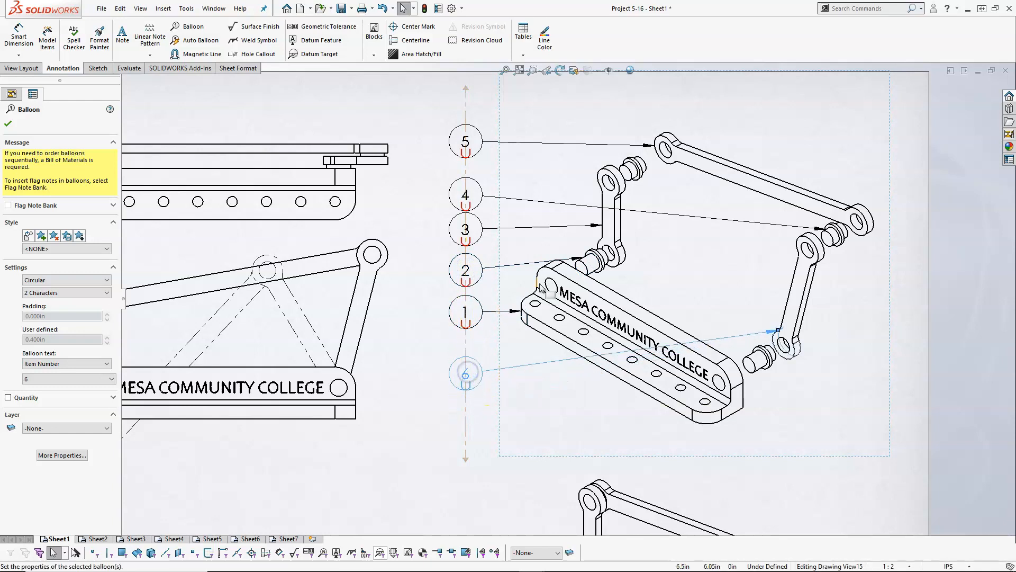
{"action": "left_click_drag", "start_coordinate": [466, 141], "coordinate": [468, 99]}
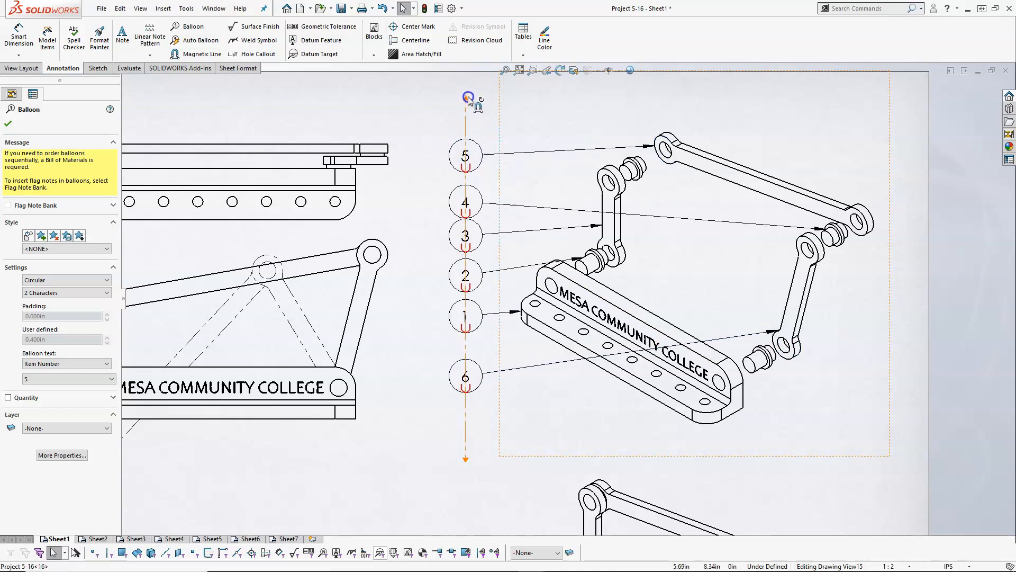
{"action": "left_click", "coordinate": [466, 98]}
{"action": "right_click", "coordinate": [465, 100]}
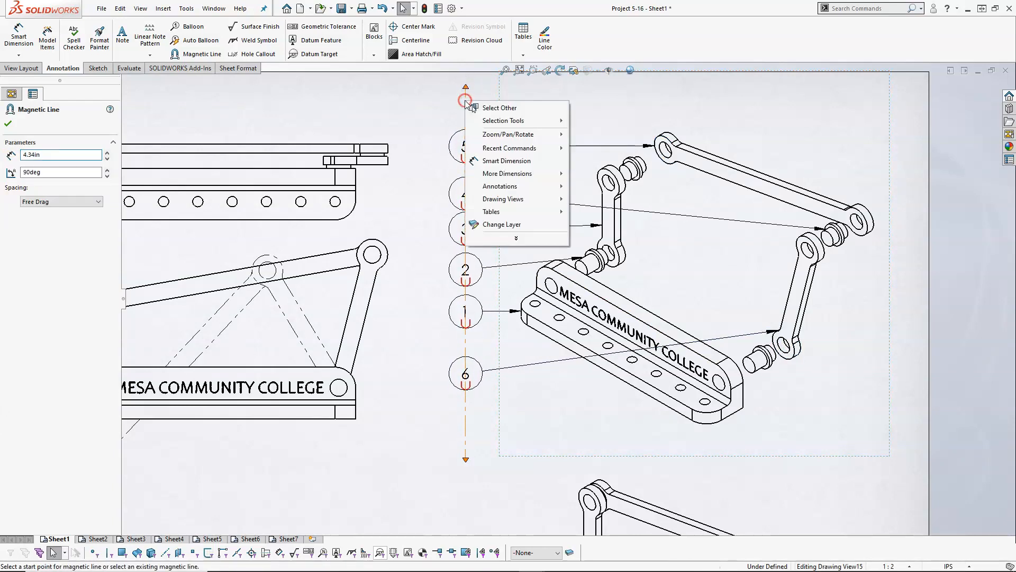
{"action": "key", "text": "Escape"}
{"action": "left_click", "coordinate": [465, 156]}
{"action": "right_click", "coordinate": [462, 159]}
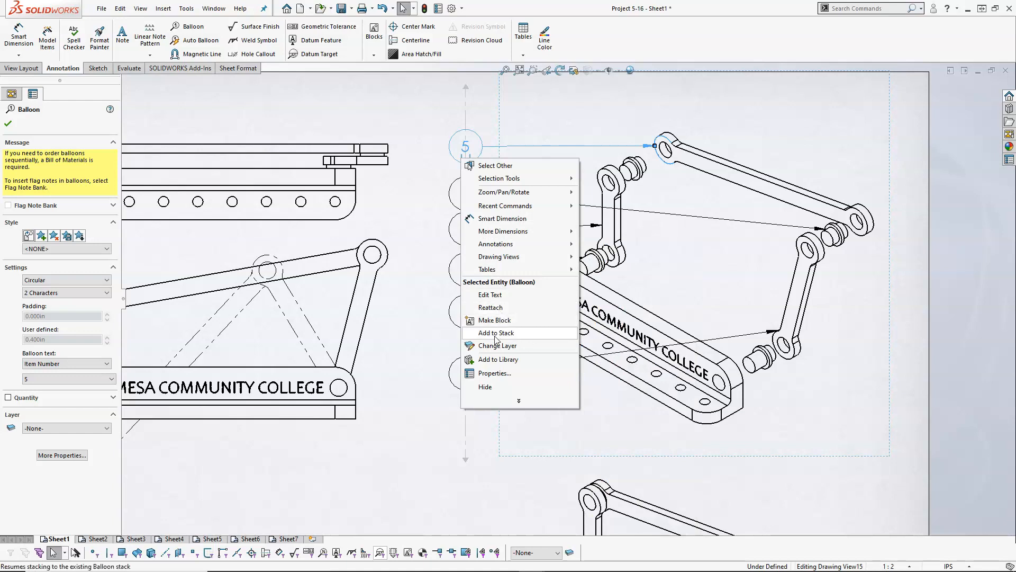
{"action": "mouse_move", "coordinate": [497, 231]}
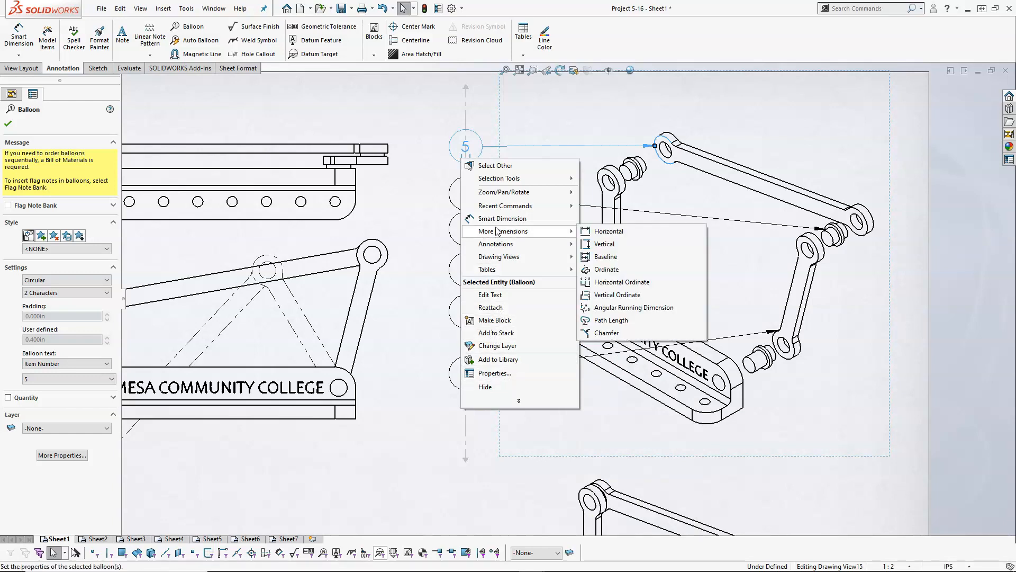
{"action": "left_click", "coordinate": [407, 116]}
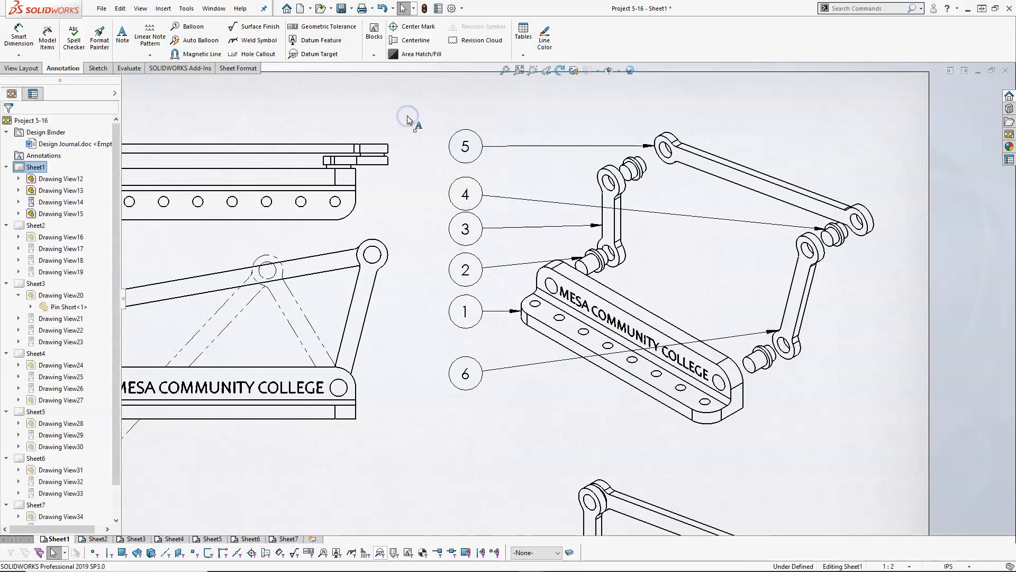
- Switch to Sheet2 with the base views and set the sheet scale to 1:1
{"action": "scroll", "coordinate": [643, 273], "scroll_direction": "up", "scroll_amount": 1}
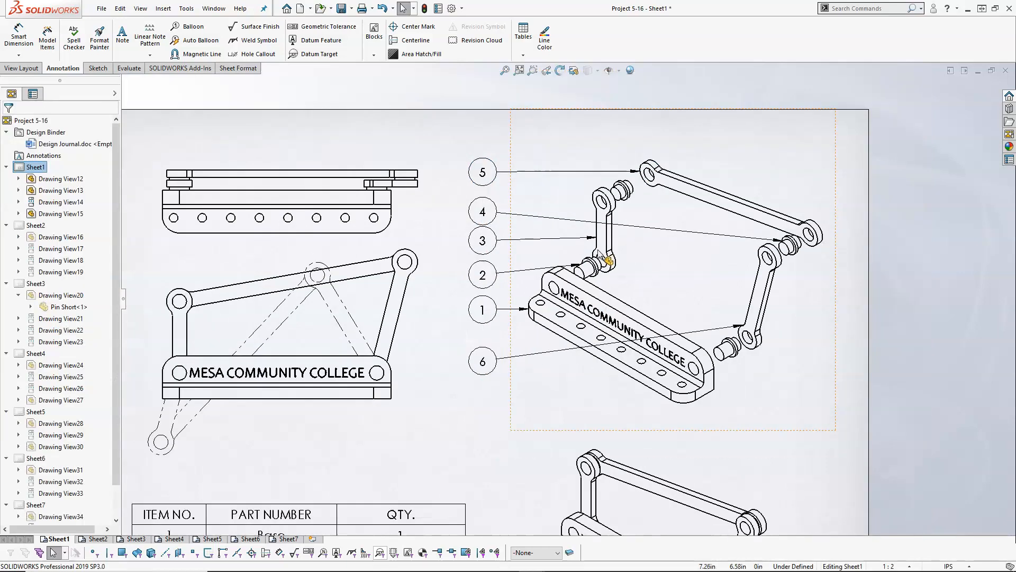
{"action": "scroll", "coordinate": [609, 259], "scroll_direction": "up", "scroll_amount": 3}
{"action": "scroll", "coordinate": [582, 373], "scroll_direction": "down", "scroll_amount": 1}
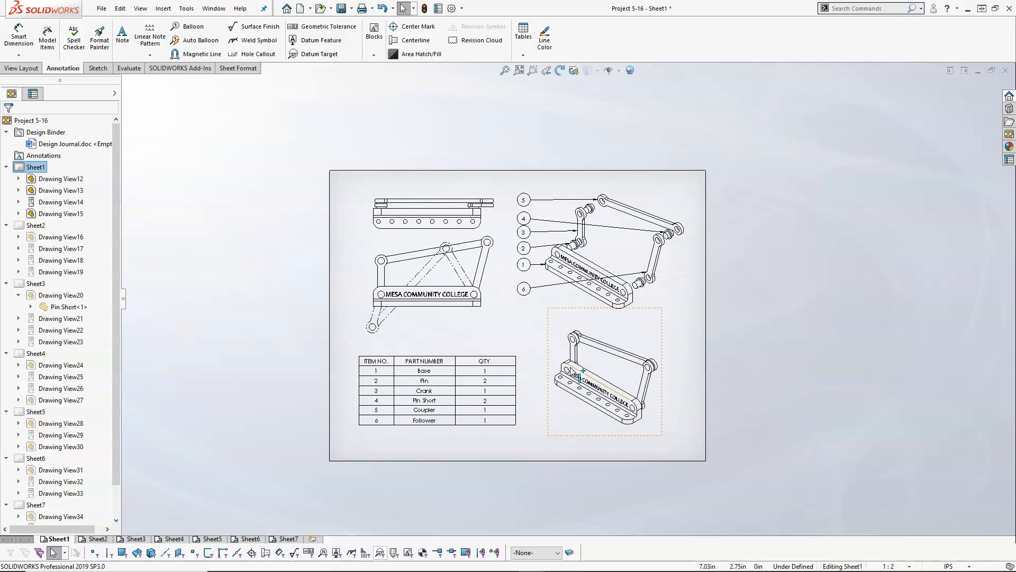
{"action": "scroll", "coordinate": [580, 379], "scroll_direction": "down", "scroll_amount": 1}
{"action": "left_click", "coordinate": [505, 71]}
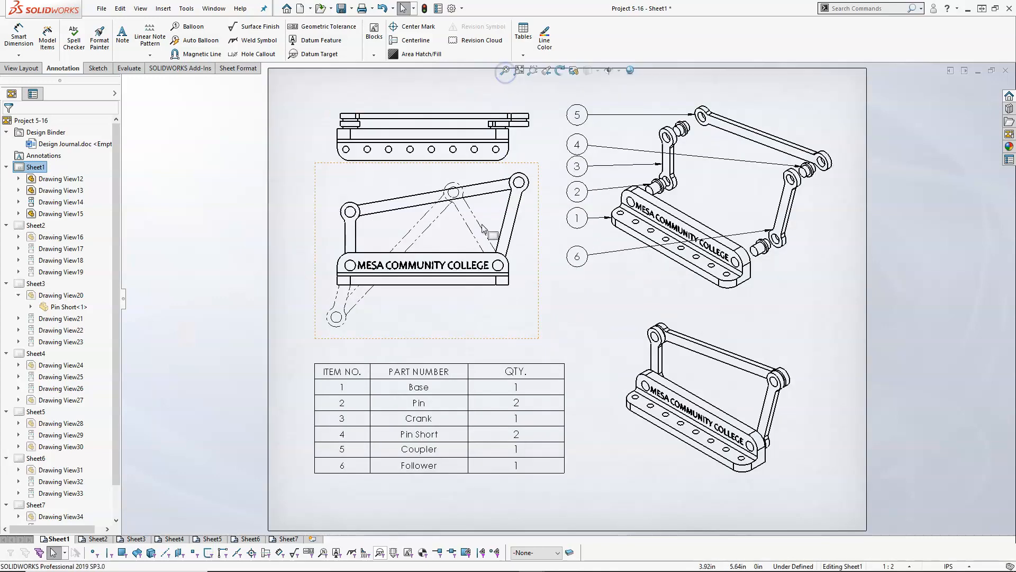
{"action": "left_click", "coordinate": [97, 538]}
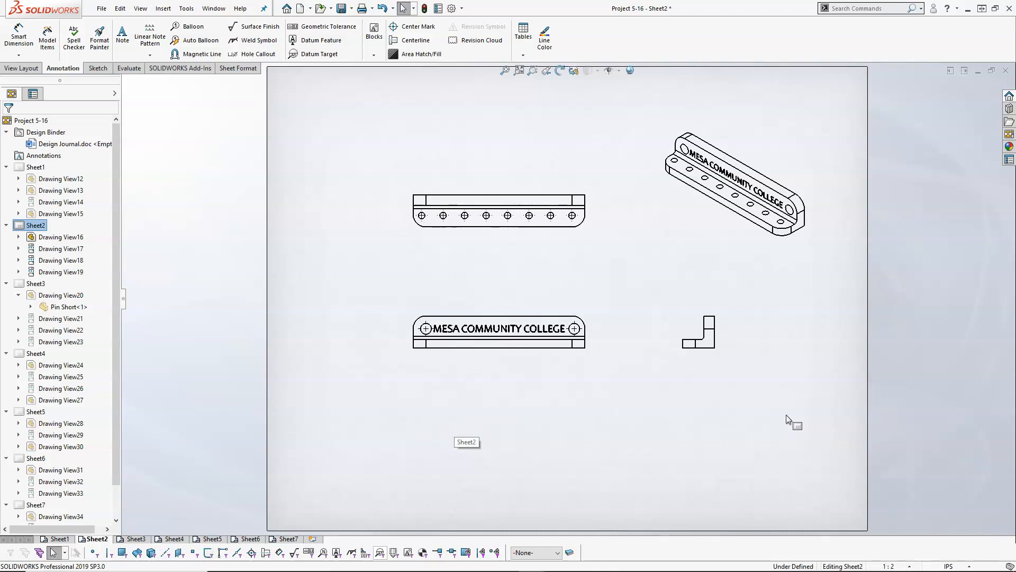
{"action": "left_click", "coordinate": [910, 566]}
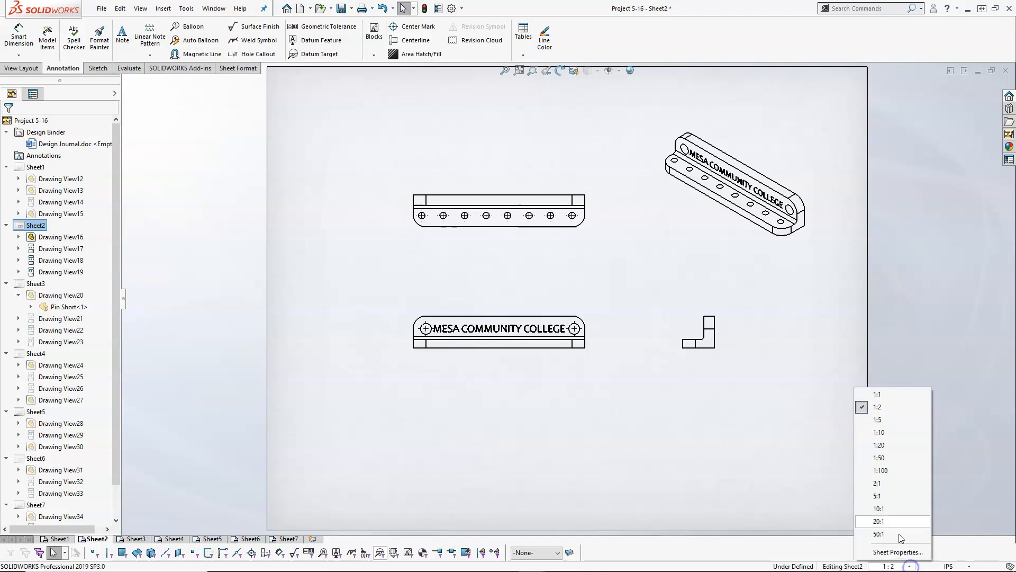
{"action": "left_click", "coordinate": [884, 393]}
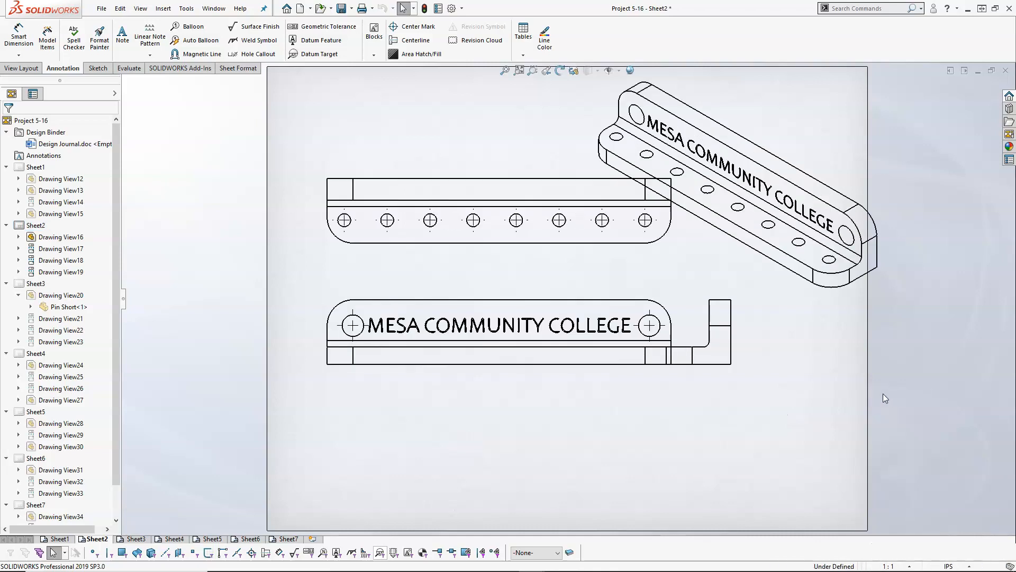
- Shift the base's front view slightly left and move the side view farther right so the two views no longer overlap
{"action": "left_click", "coordinate": [461, 373]}
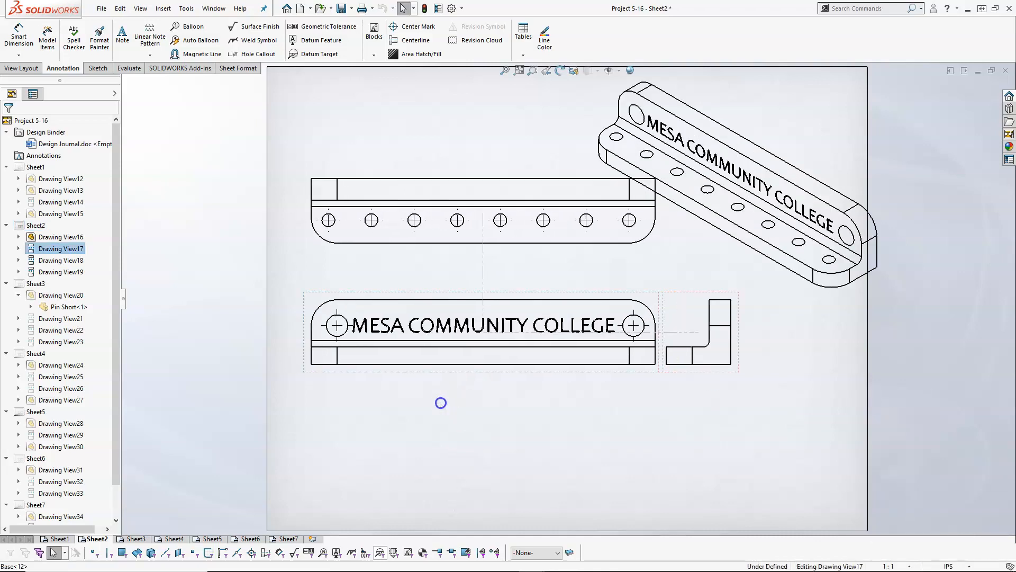
{"action": "left_click_drag", "start_coordinate": [712, 381], "coordinate": [783, 383]}
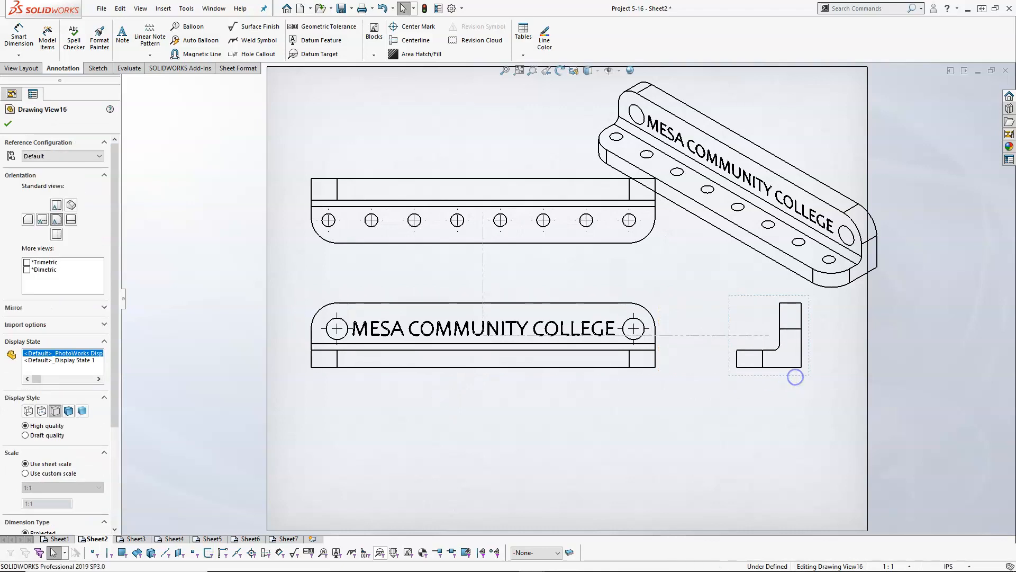
- Give the base's isometric view a custom scale of 1:2 and place it near the upper-right corner of the sheet
{"action": "left_click", "coordinate": [725, 278]}
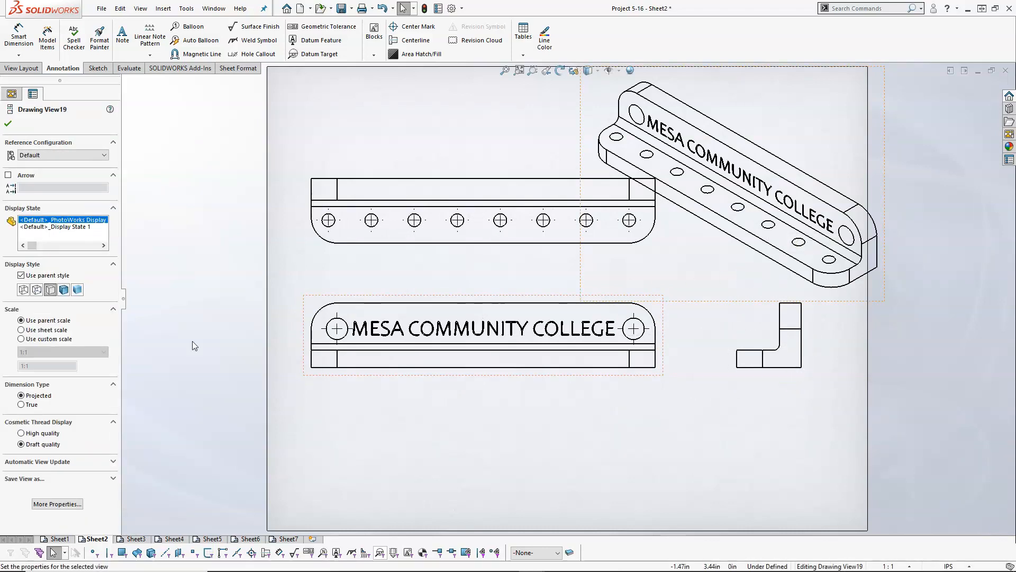
{"action": "left_click", "coordinate": [32, 339]}
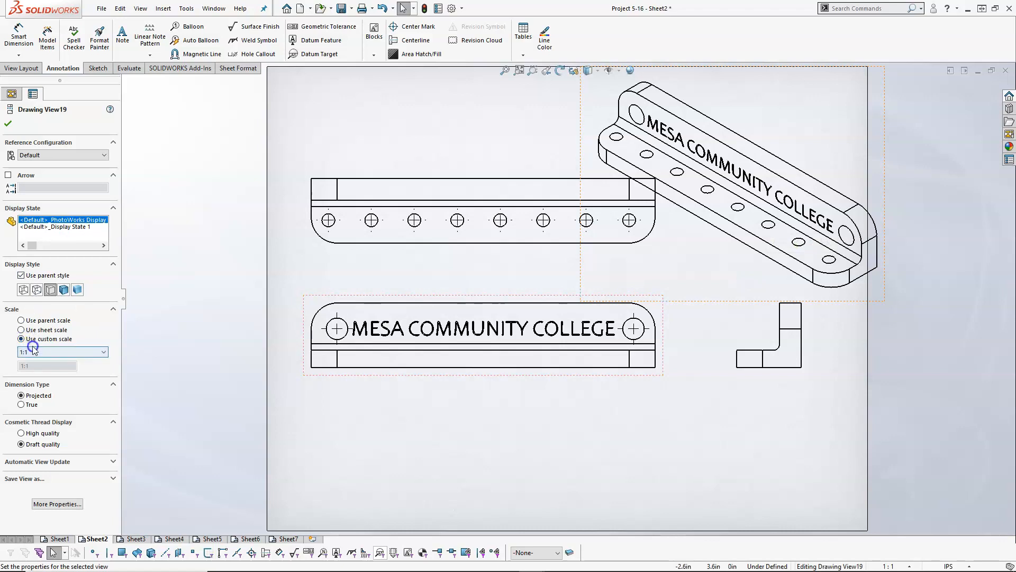
{"action": "left_click", "coordinate": [35, 351]}
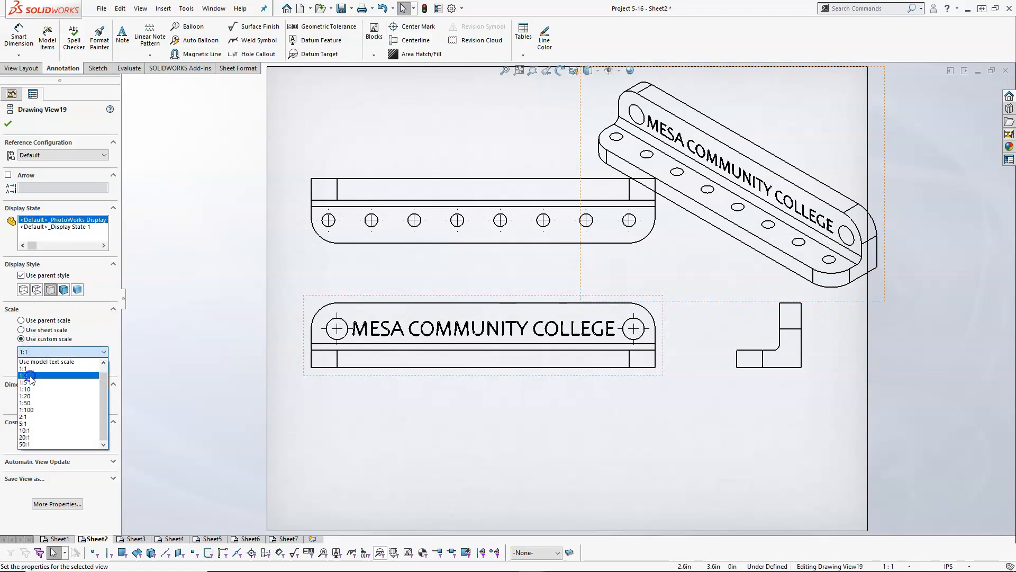
{"action": "left_click", "coordinate": [25, 375]}
{"action": "left_click", "coordinate": [8, 124]}
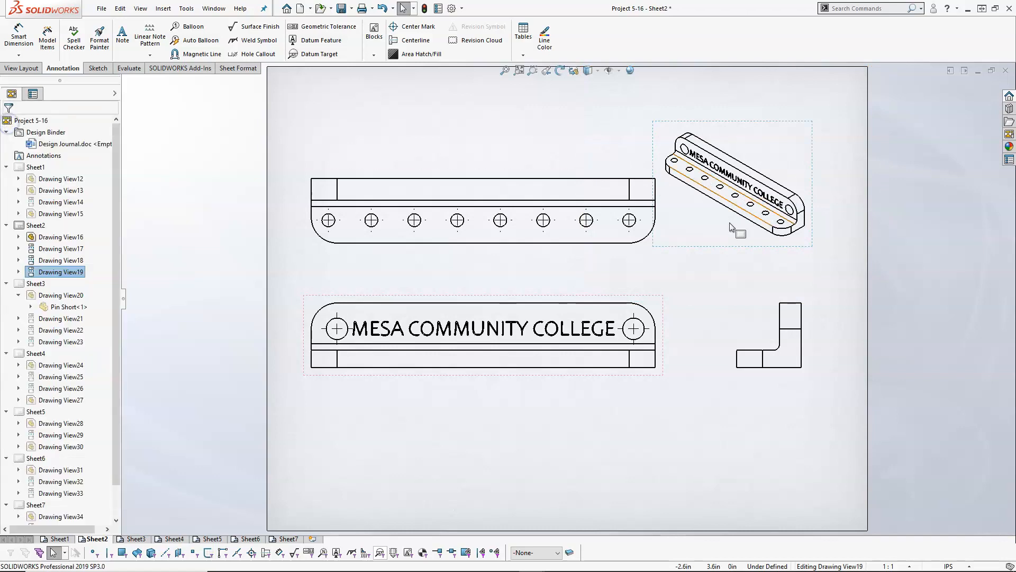
{"action": "left_click_drag", "start_coordinate": [717, 254], "coordinate": [745, 208]}
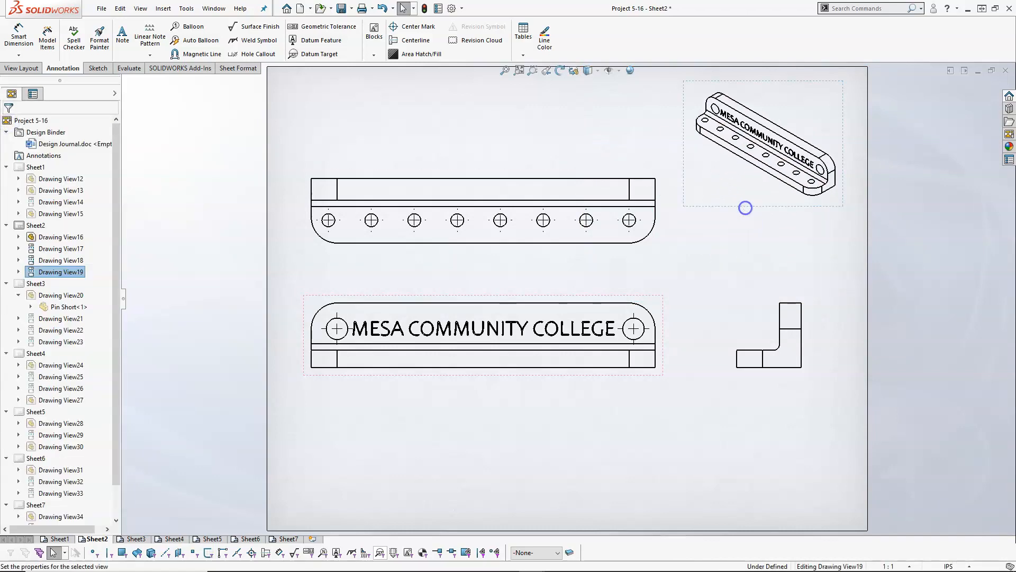
- Raise the base's top view slightly and shift the front view a little to the right to even out the spacing
{"action": "left_click_drag", "start_coordinate": [544, 254], "coordinate": [544, 237]}
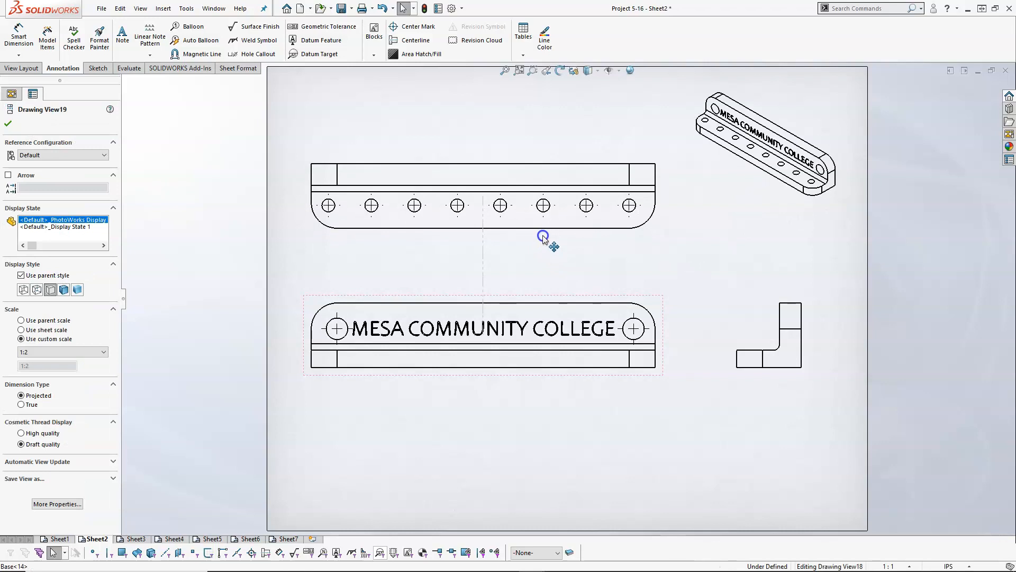
{"action": "left_click_drag", "start_coordinate": [542, 294], "coordinate": [556, 316]}
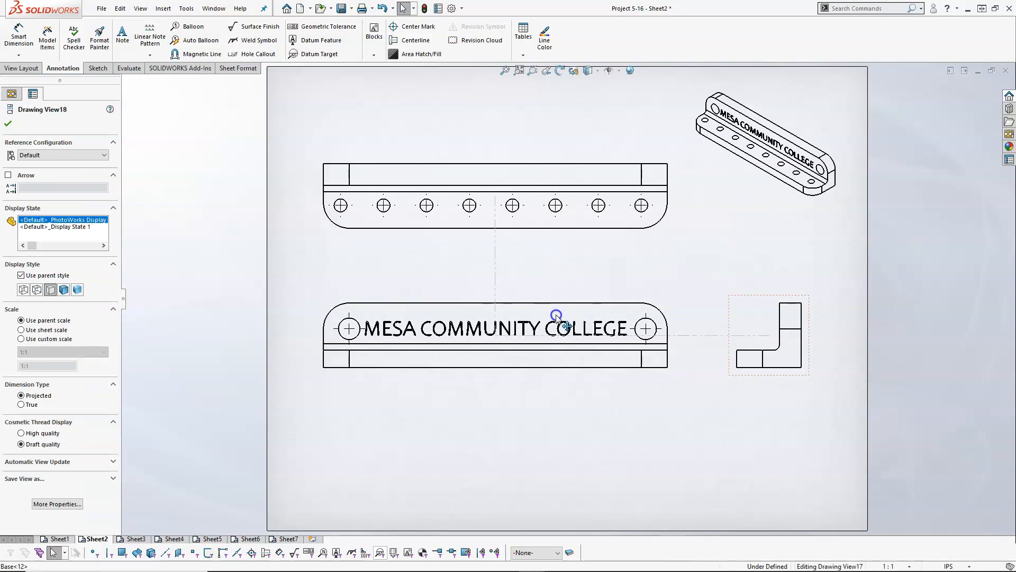
{"action": "left_click", "coordinate": [529, 266]}
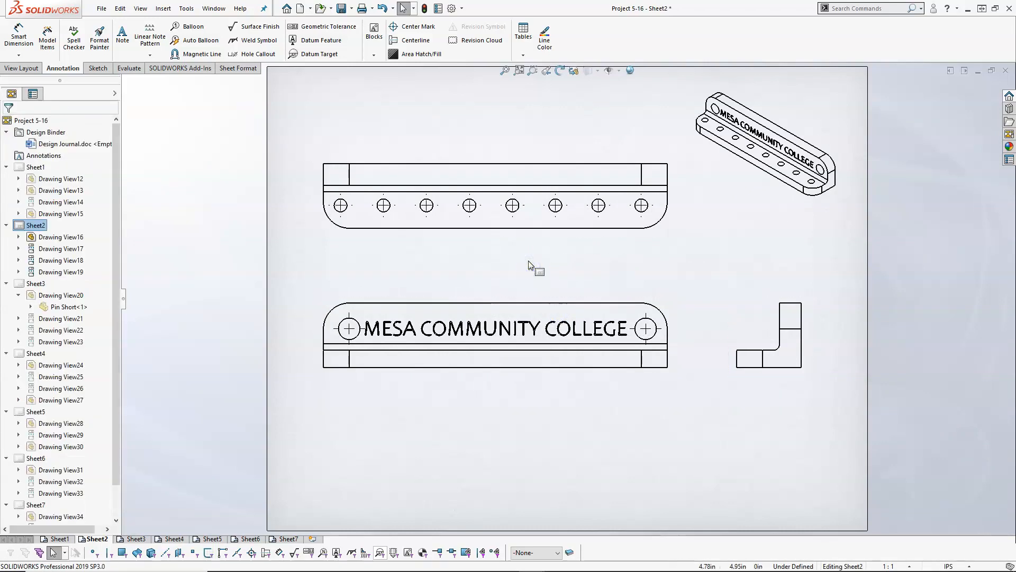
- Review the view layout on Sheet3 through Sheet7, and return to the assembly views on Sheet1
{"action": "left_click", "coordinate": [136, 538]}
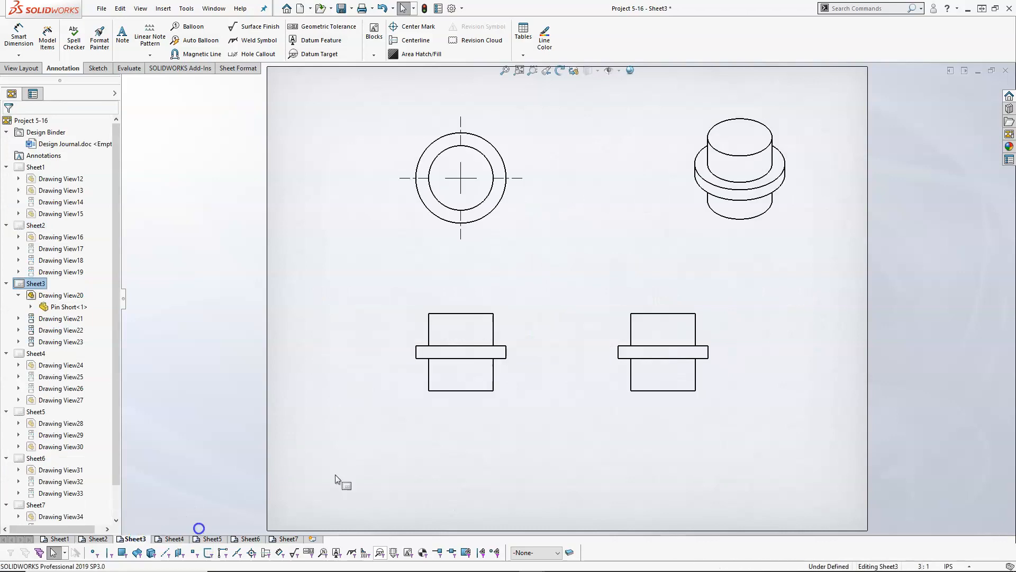
{"action": "left_click", "coordinate": [175, 539]}
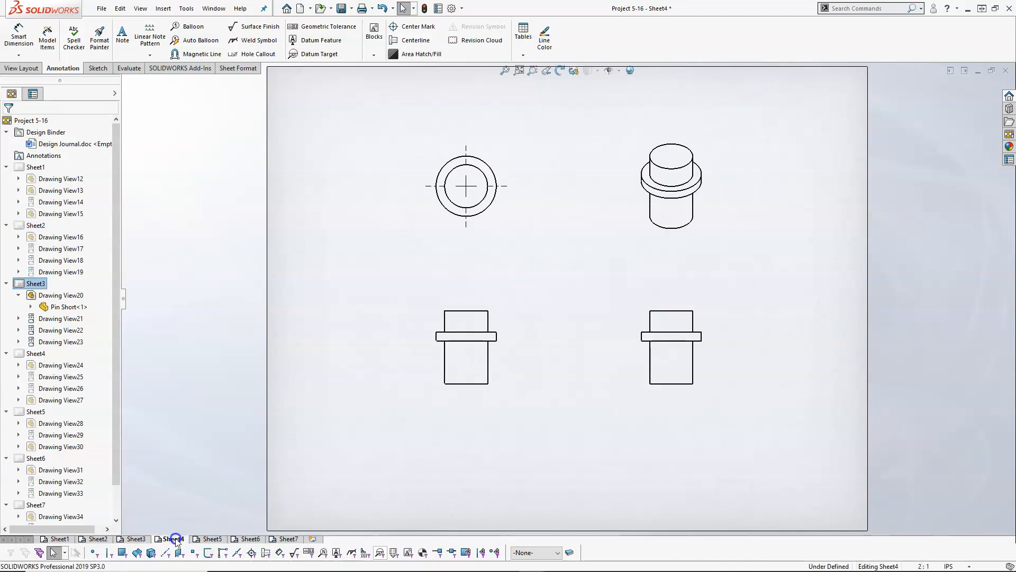
{"action": "left_click", "coordinate": [222, 538]}
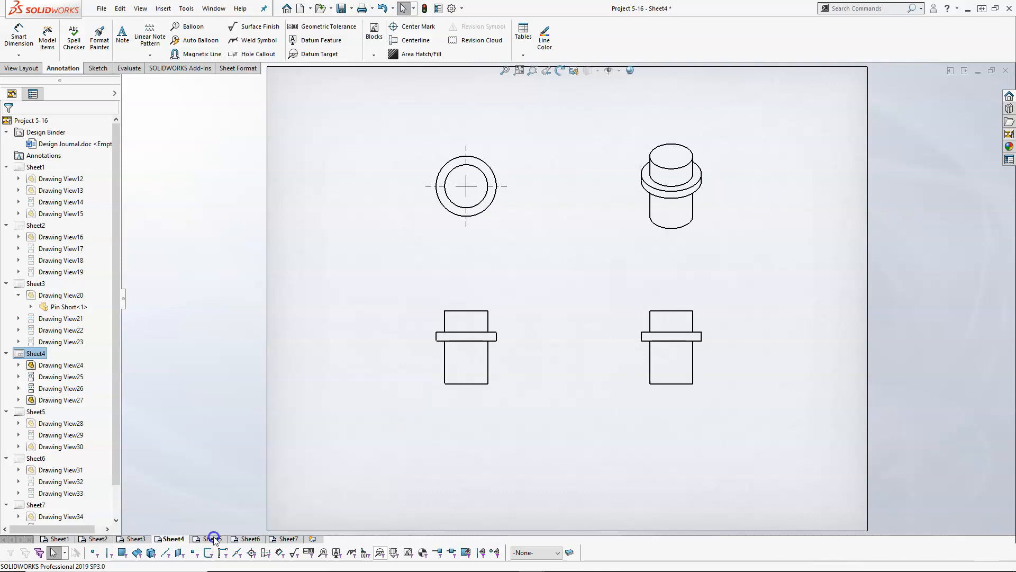
{"action": "left_click", "coordinate": [249, 539]}
{"action": "left_click", "coordinate": [282, 539]}
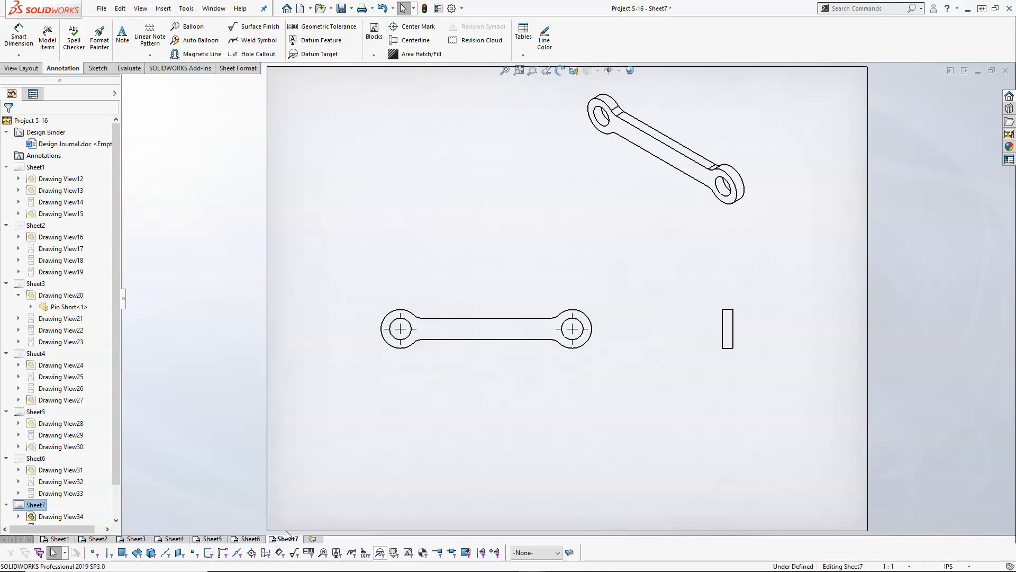
{"action": "left_click", "coordinate": [60, 538]}
{"action": "mouse_move", "coordinate": [96, 544]}
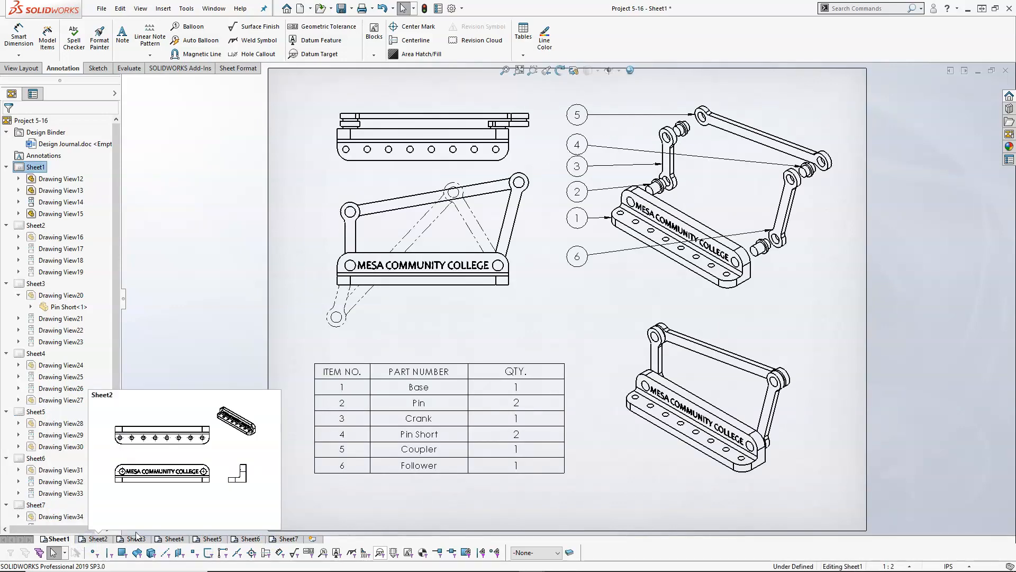